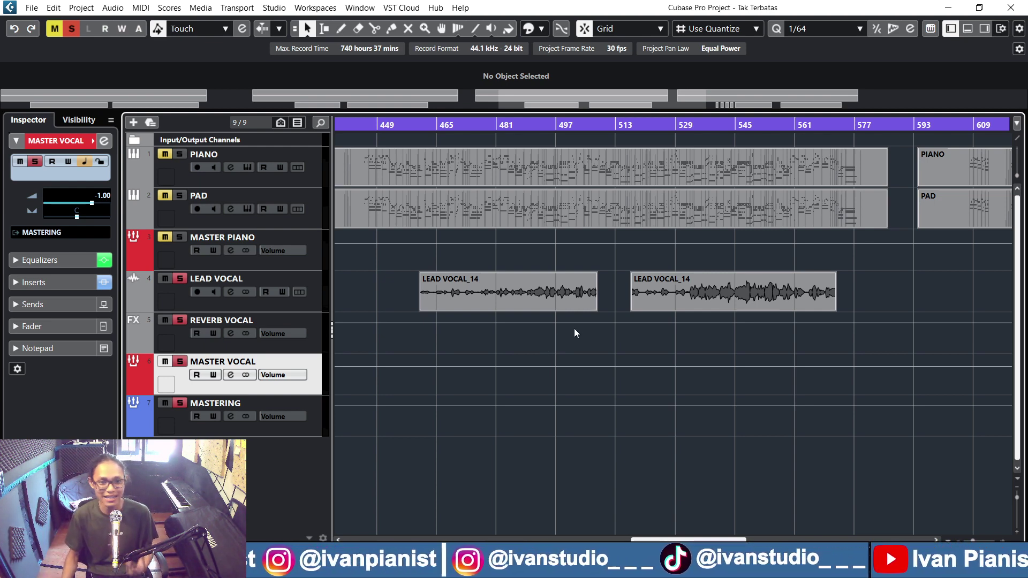
Unsolo the lead vocal and listen to the full mix from the start of the first LEAD VOCAL_14 clip.
scroll(615, 378, down, 2)
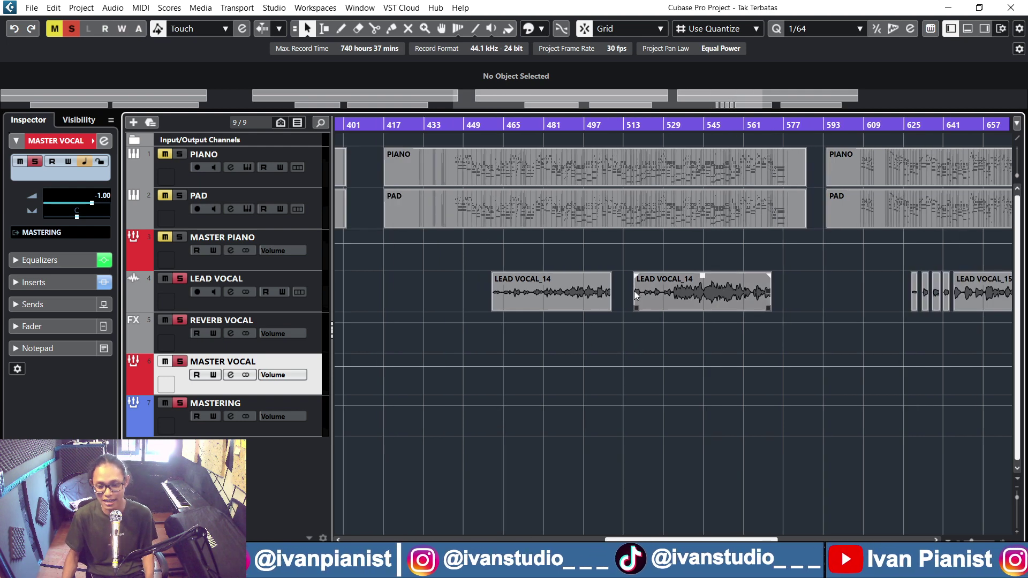
scroll(512, 272, up, 3)
click(460, 126)
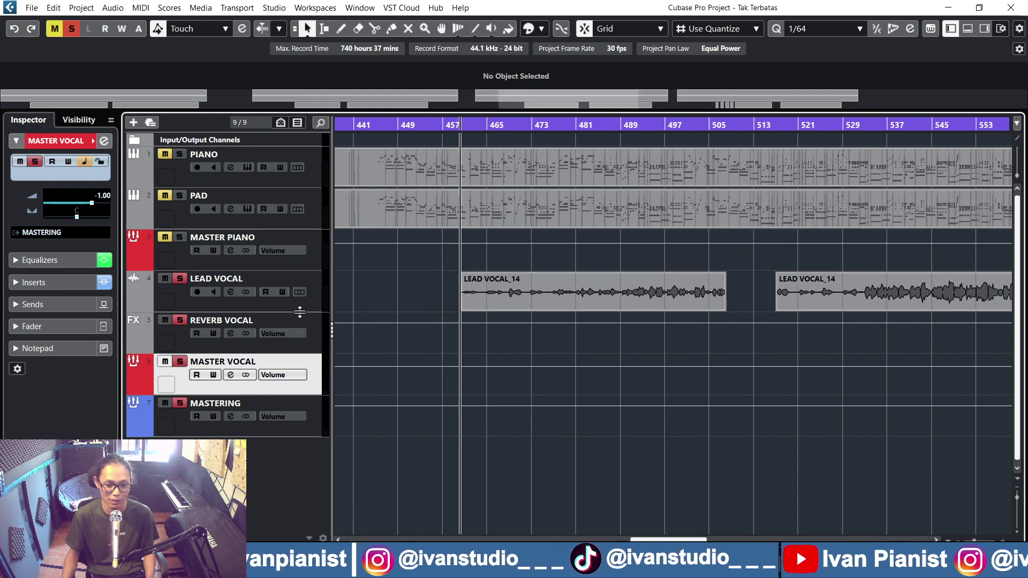
click(180, 279)
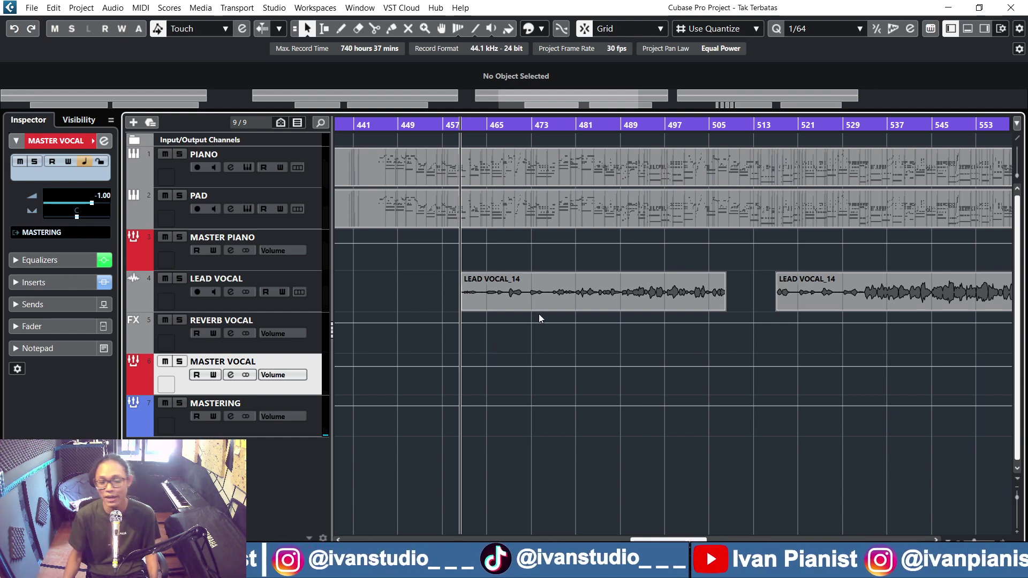
click(491, 303)
key(space)
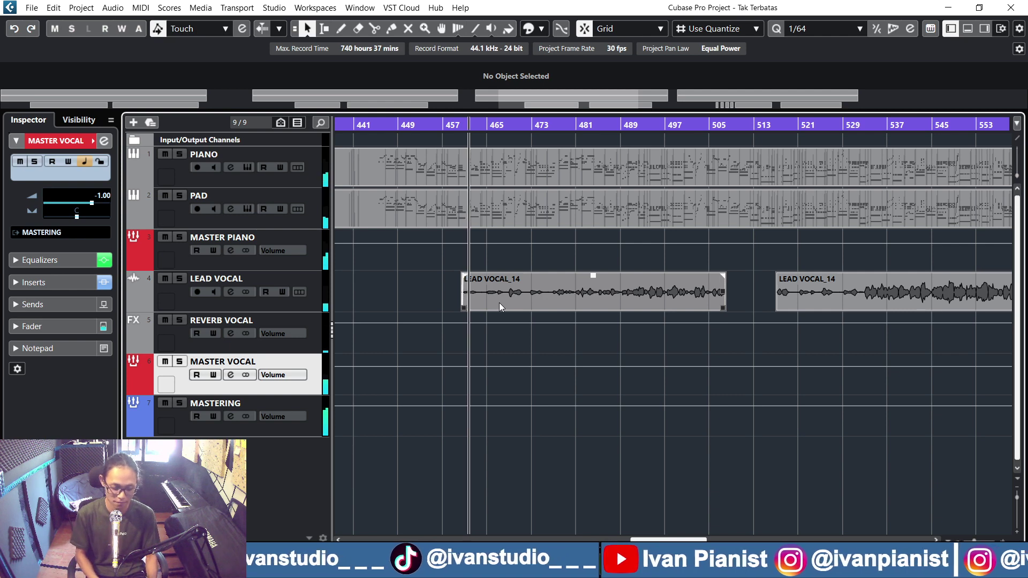
key(XF86AudioRaiseVolume)
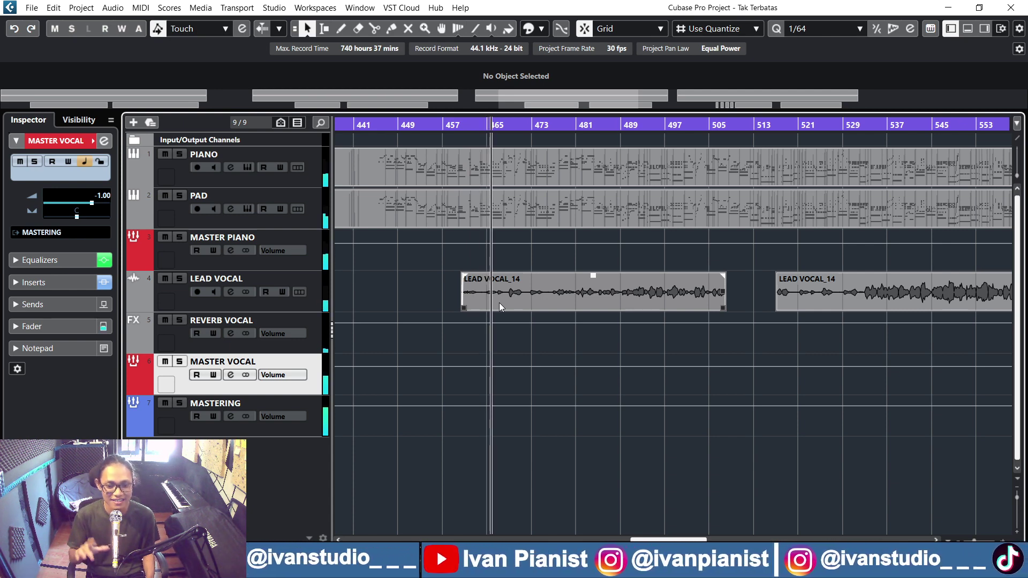
key(space)
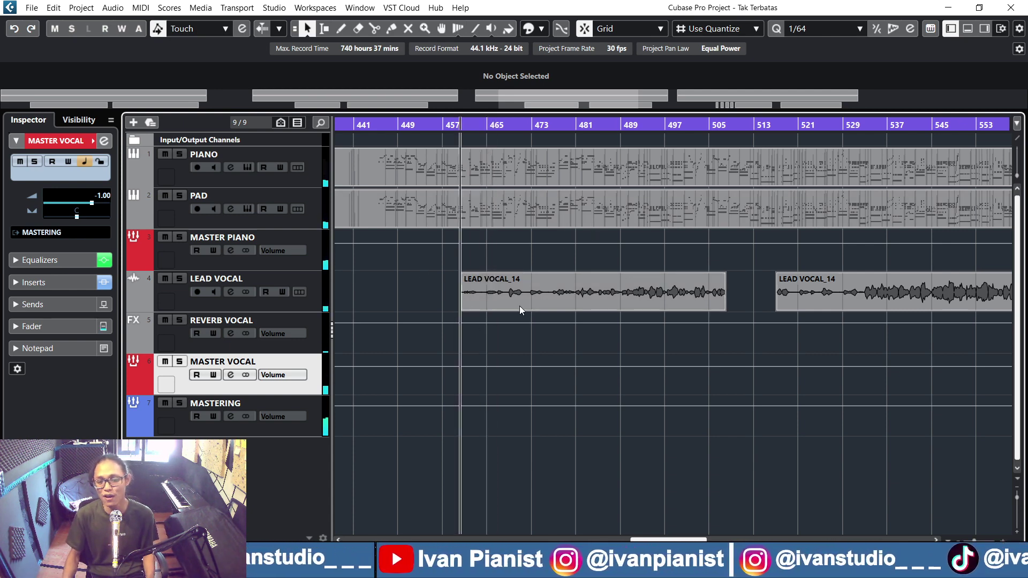
Enlarge the track heights and play the full mix from about bar 543, inside the second LEAD VOCAL_14 clip.
click(1018, 509)
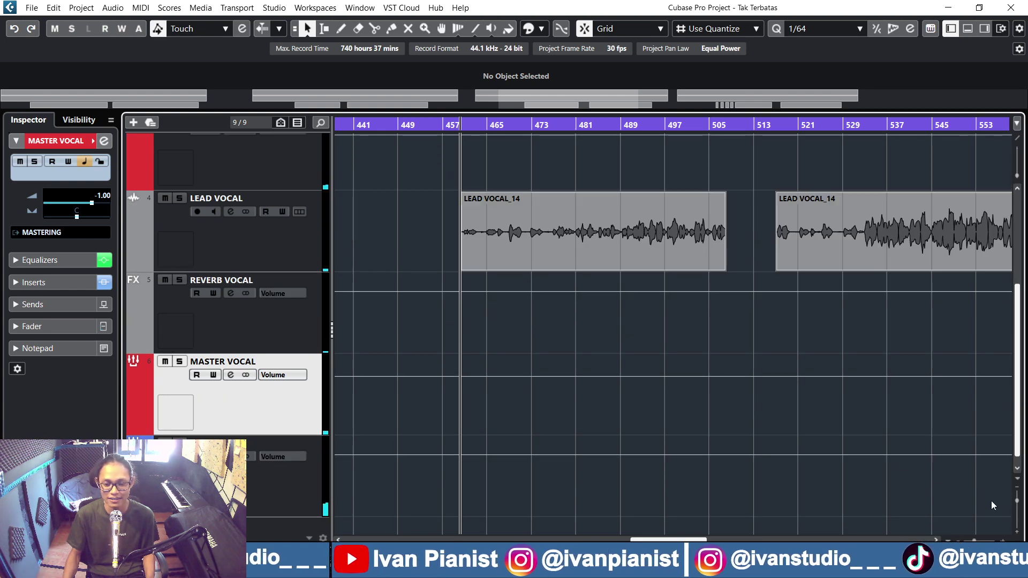
scroll(558, 243, right, 4)
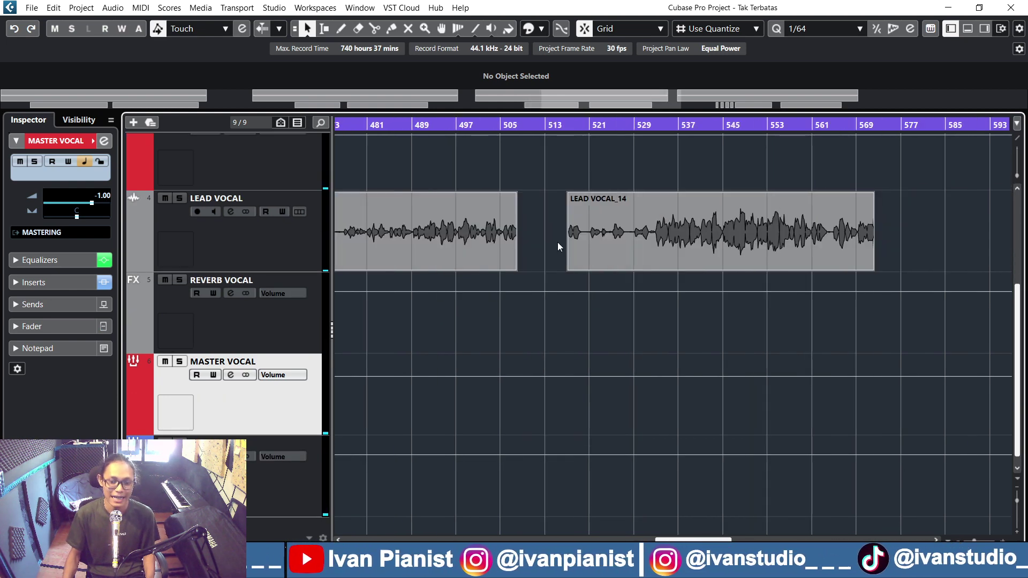
scroll(798, 207, down, 2)
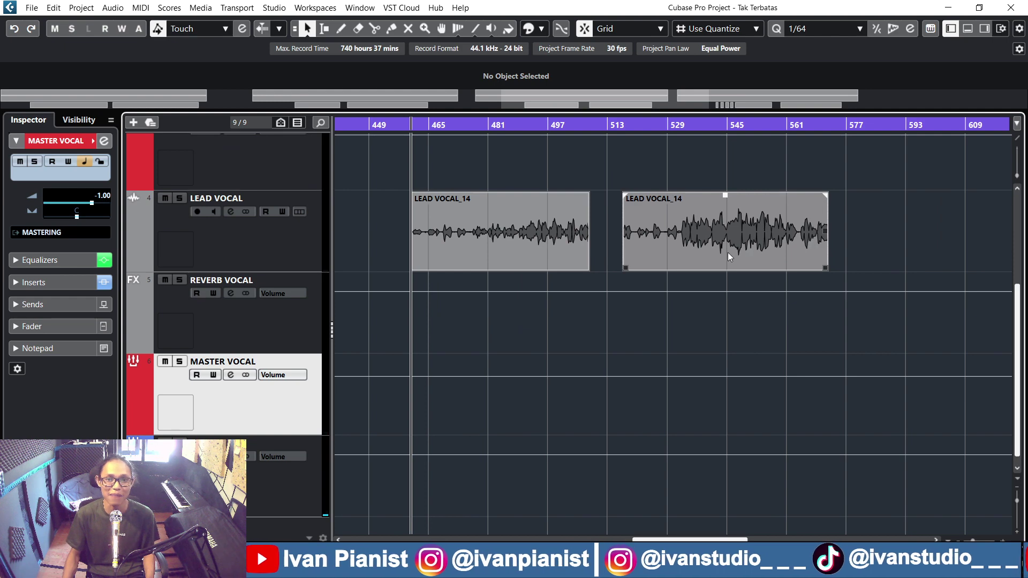
scroll(749, 230, up, 2)
scroll(727, 366, up, 2)
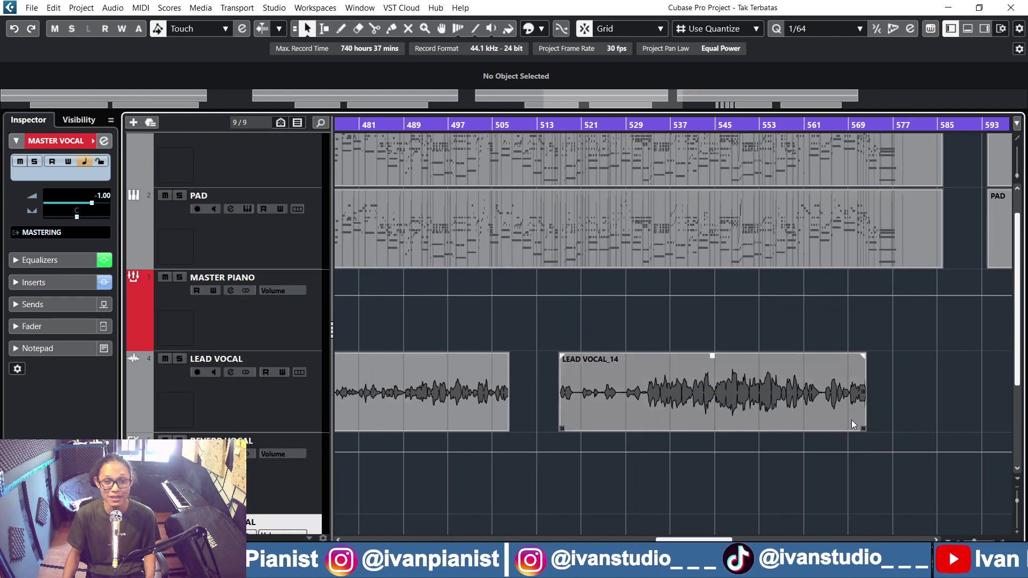
click(714, 124)
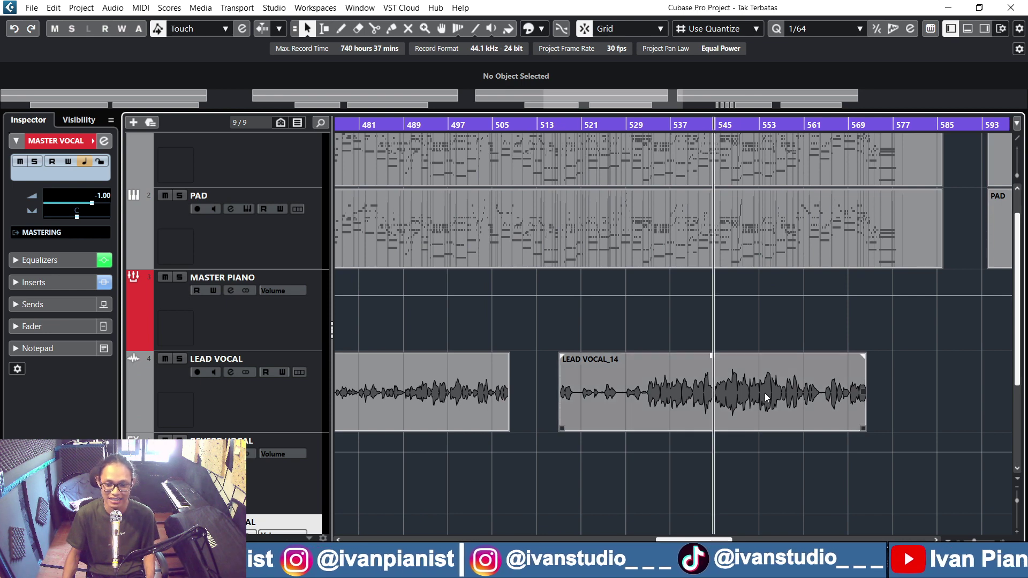
key(space)
scroll(750, 445, up, 2)
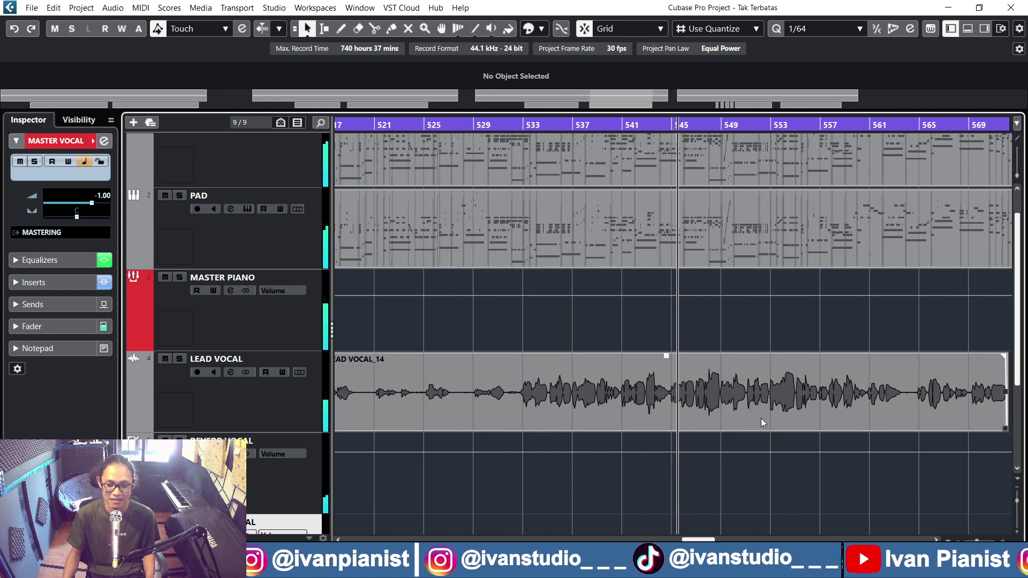
scroll(761, 419, up, 1)
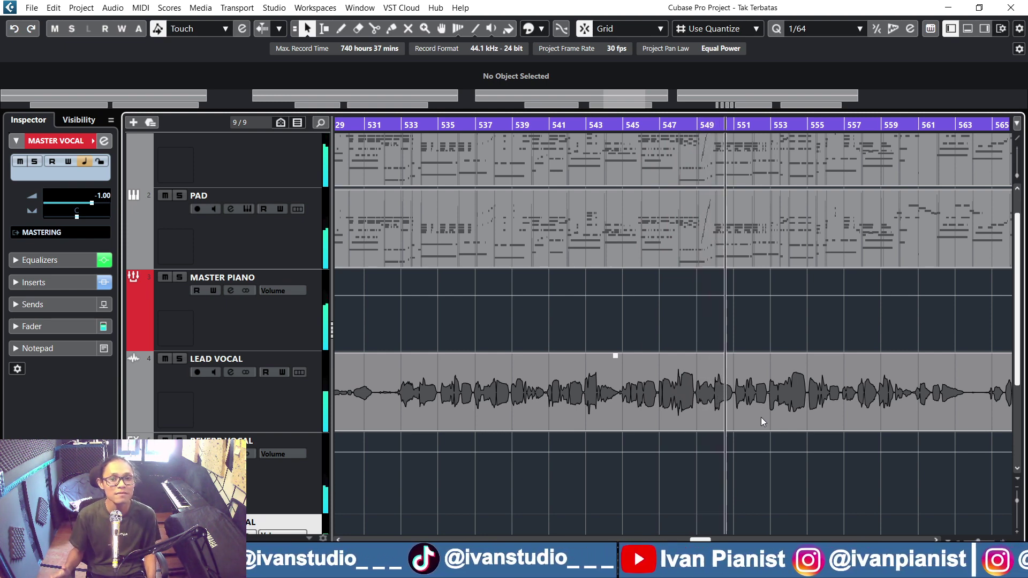
Solo the lead vocal track, stop playback and view the track's channel settings.
click(180, 359)
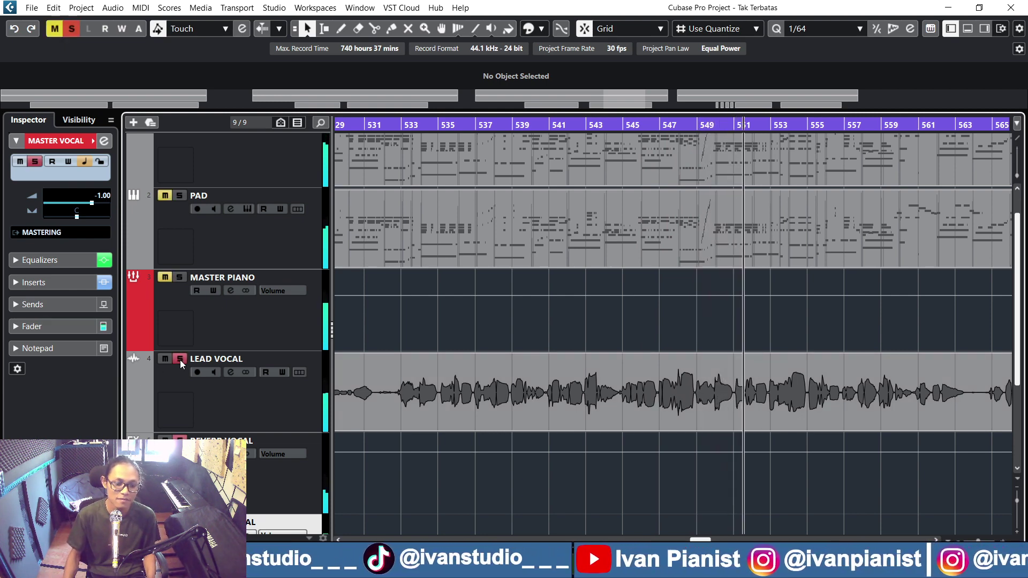
key(space)
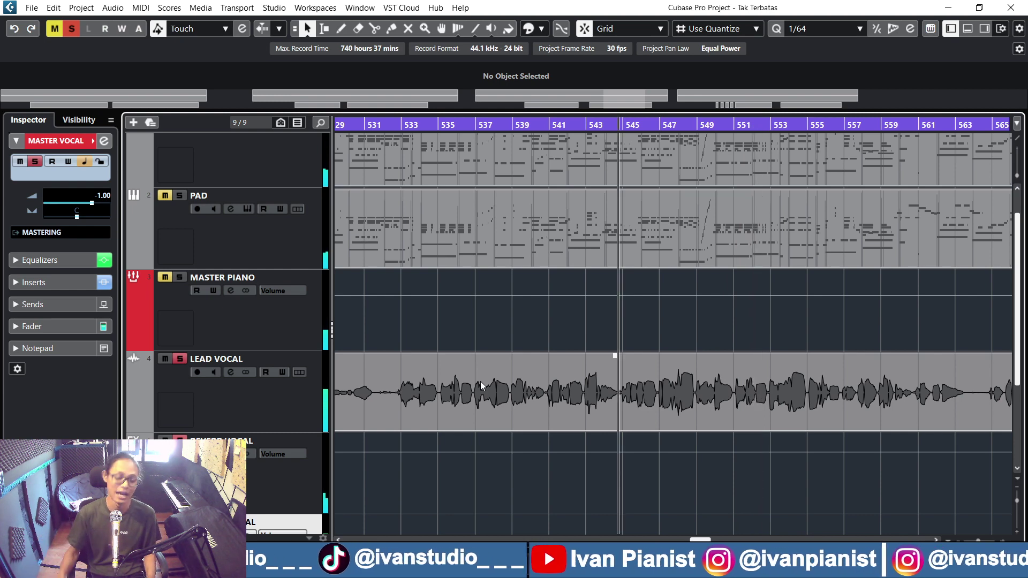
scroll(746, 316, down, 2)
scroll(746, 327, down, 3)
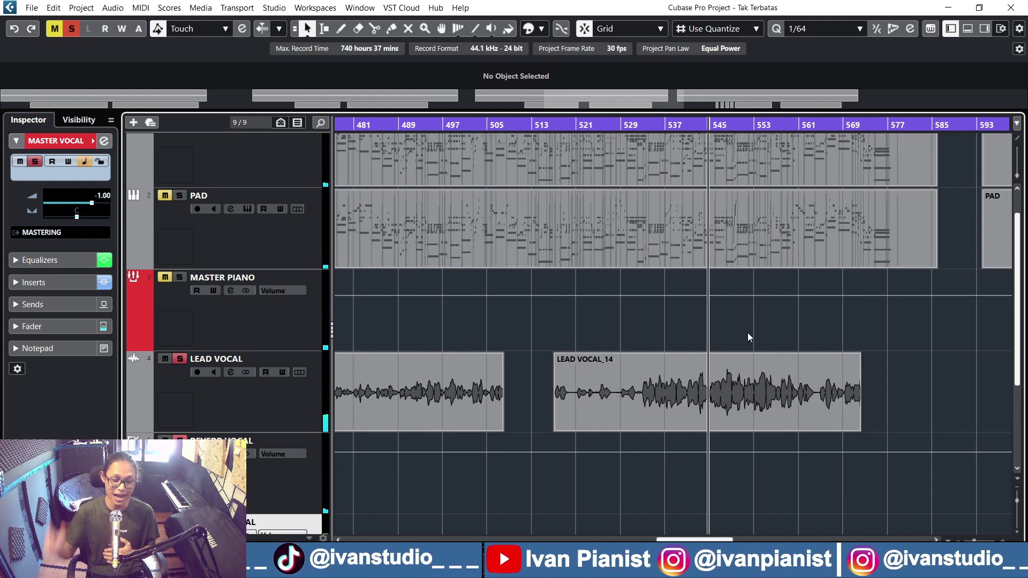
click(231, 373)
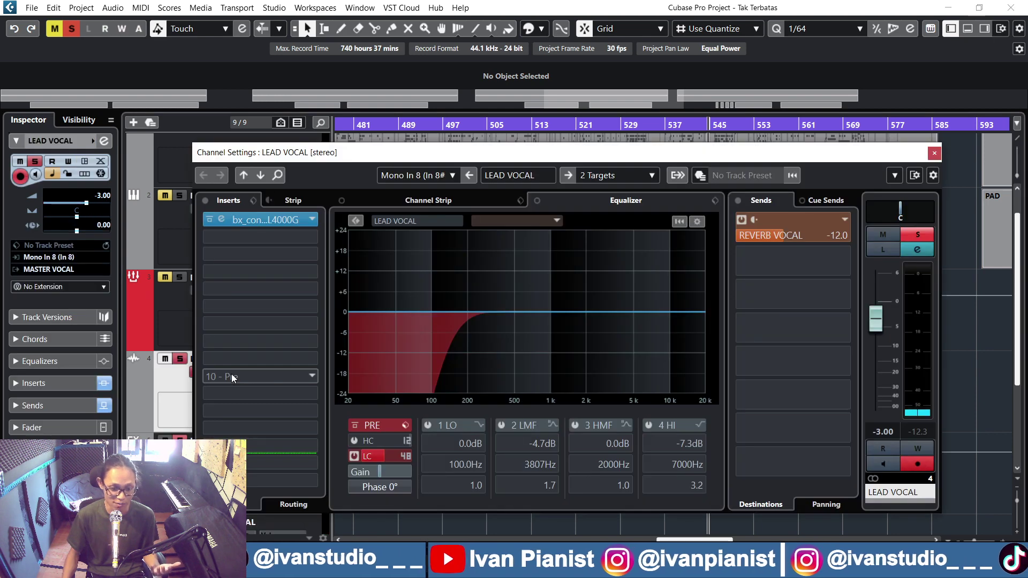
click(934, 154)
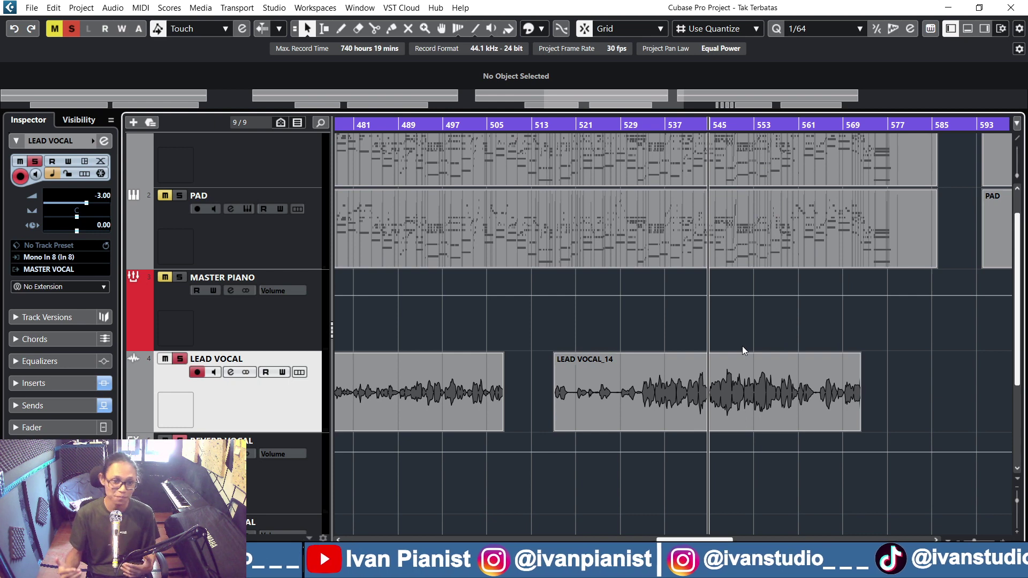
Play the soloed lead vocal from the start of the second LEAD VOCAL_14 clip at bar 517.
click(716, 355)
key(g)
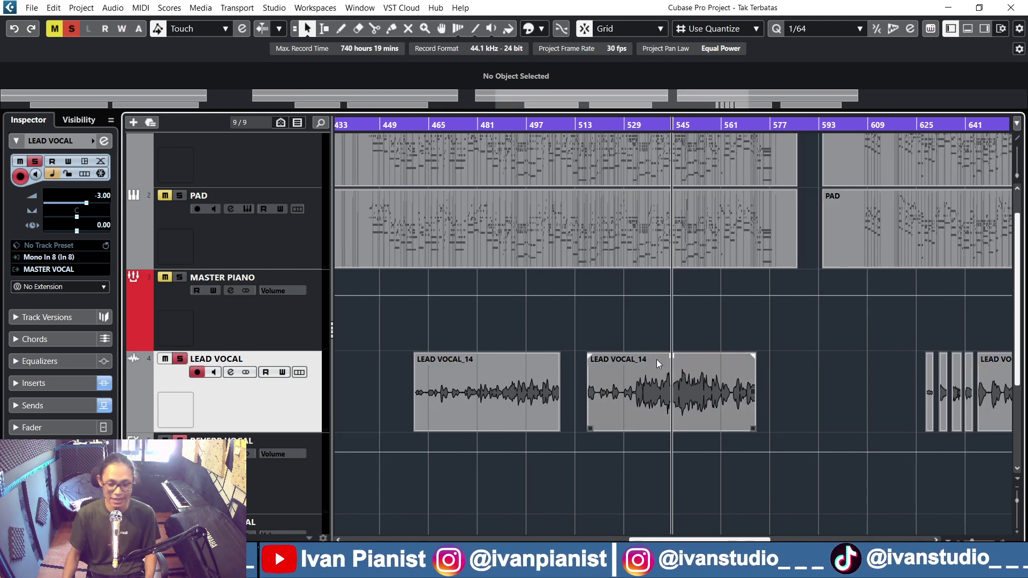
key(h)
key(h)
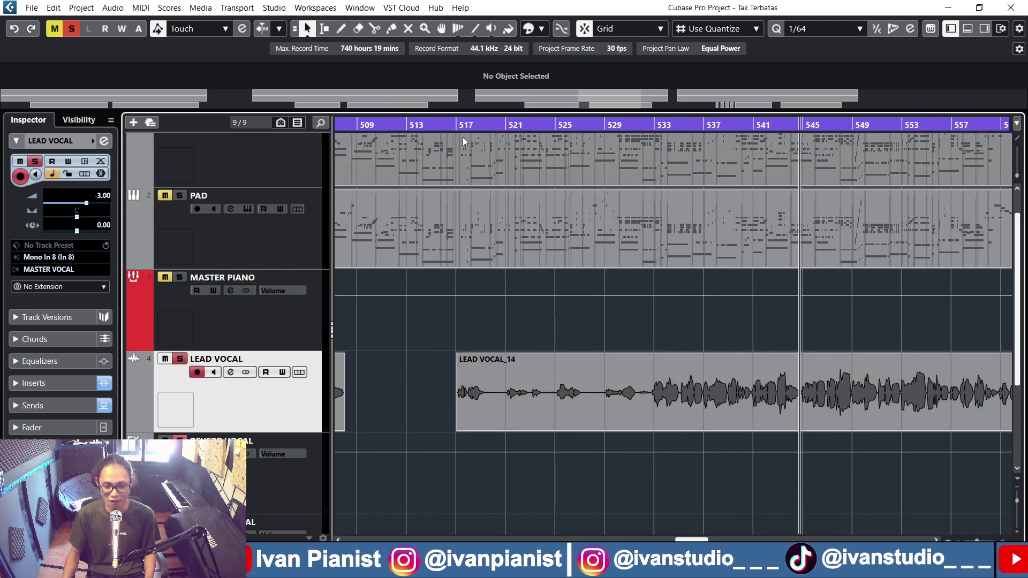
click(456, 124)
key(space)
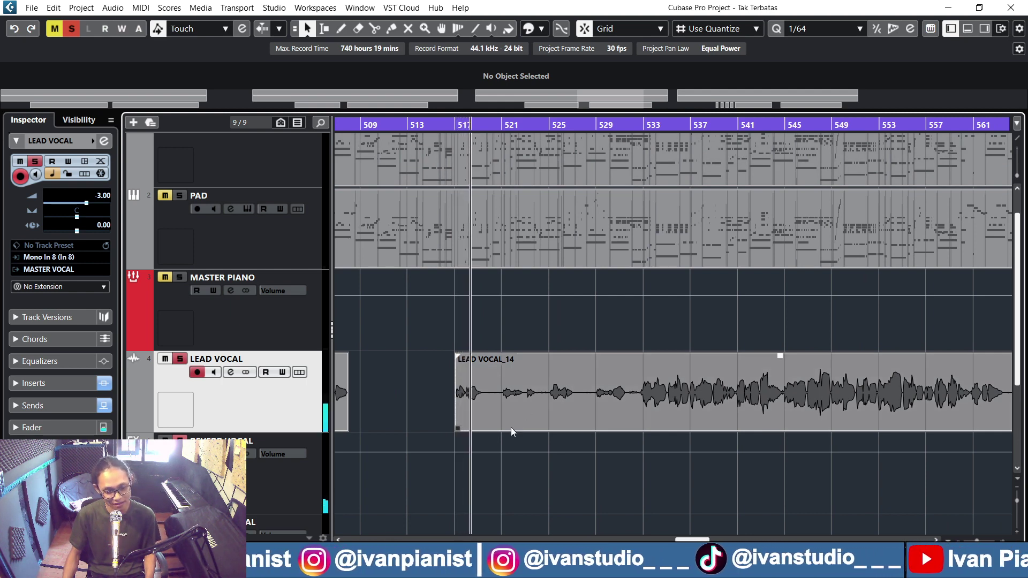
key(g)
key(g)
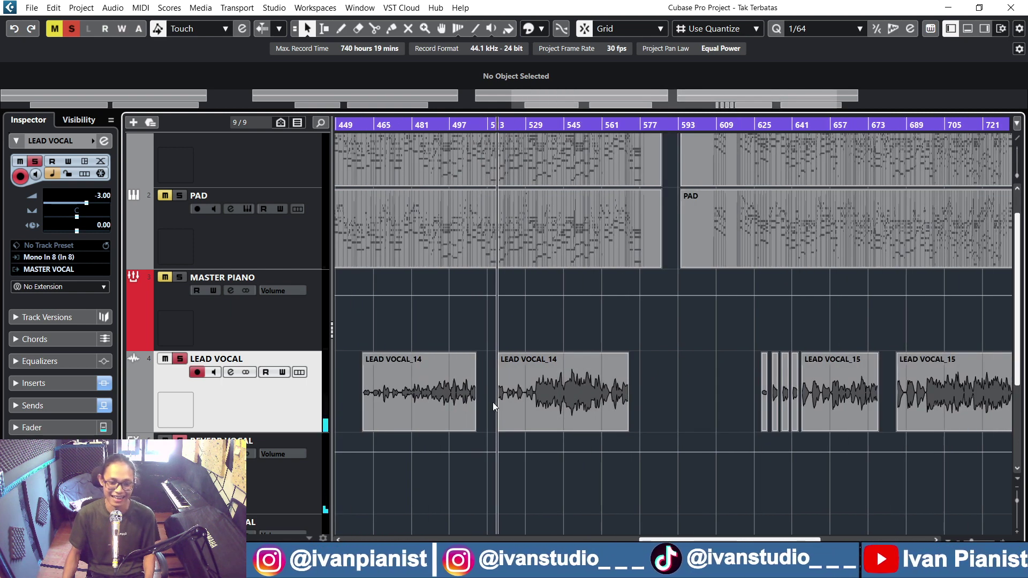
Play the soloed lead vocal from the start of the first LEAD VOCAL_14 clip at about bar 460.
scroll(494, 400, left, 3)
scroll(575, 329, up, 6)
click(577, 127)
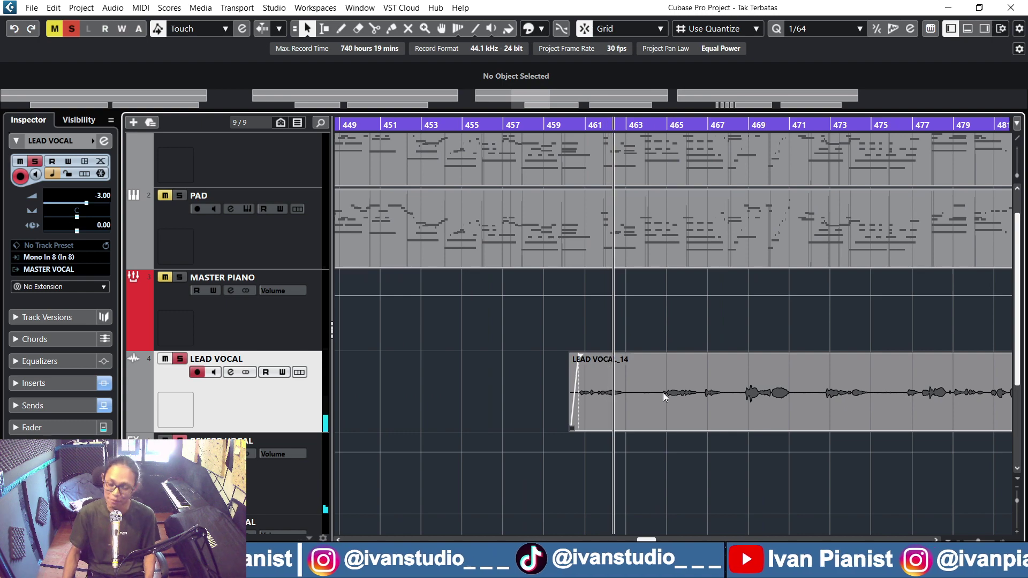
key(space)
scroll(749, 407, down, 3)
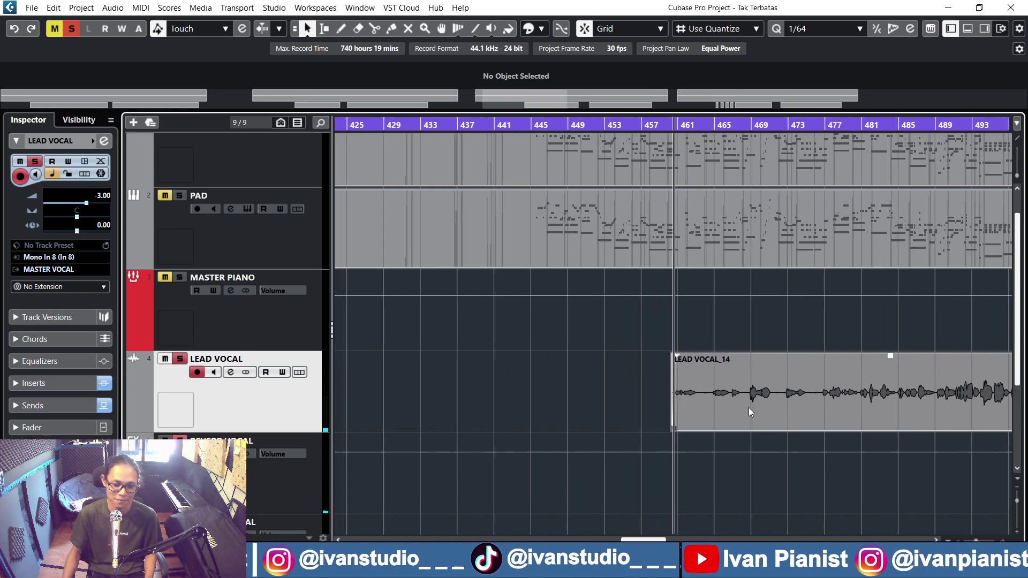
scroll(749, 407, down, 3)
scroll(734, 411, right, 3)
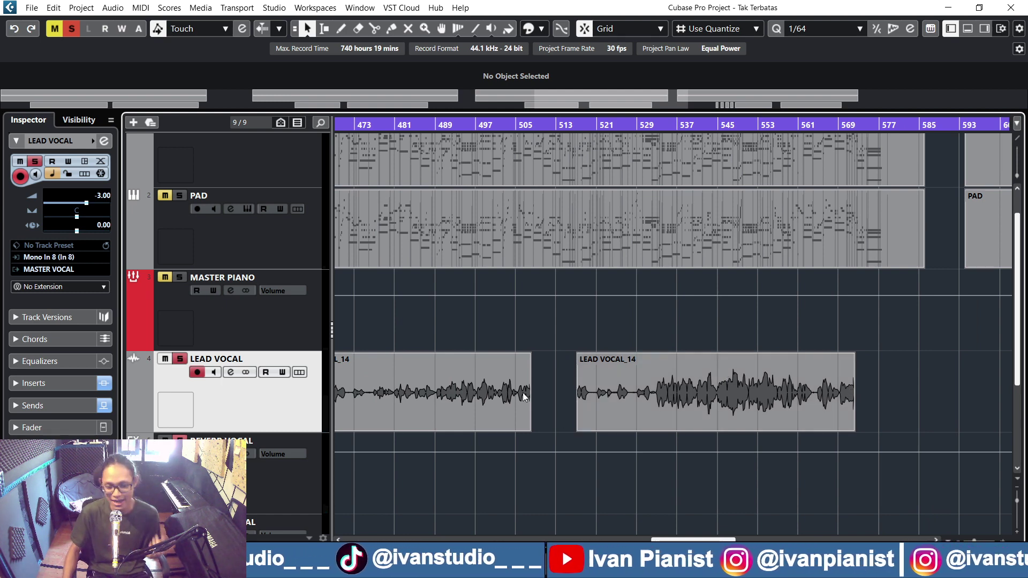
Add the Vocal Rider Stereo plug-in to the second insert slot of the lead vocal channel.
click(230, 372)
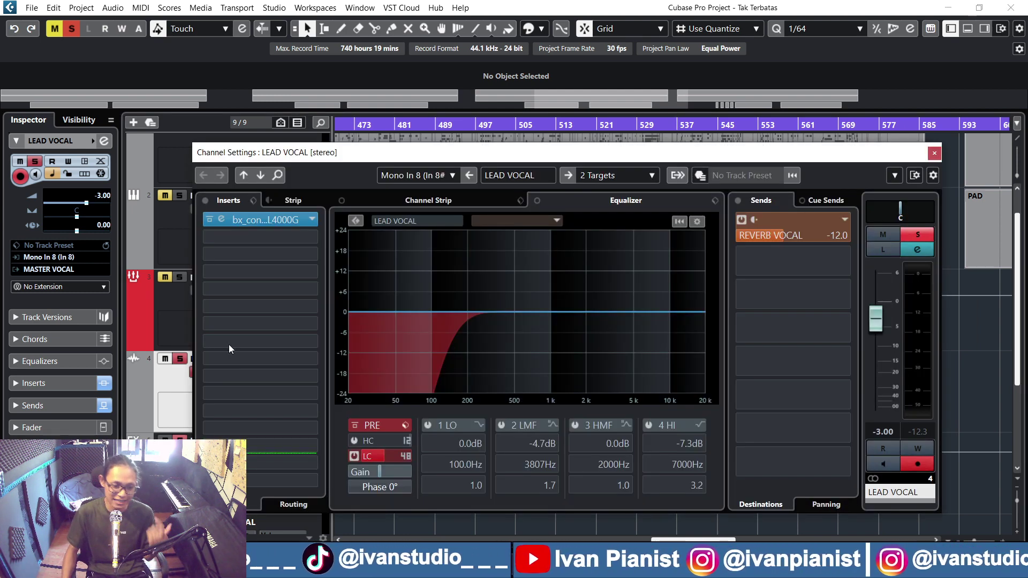
click(237, 236)
text(VOCAL)
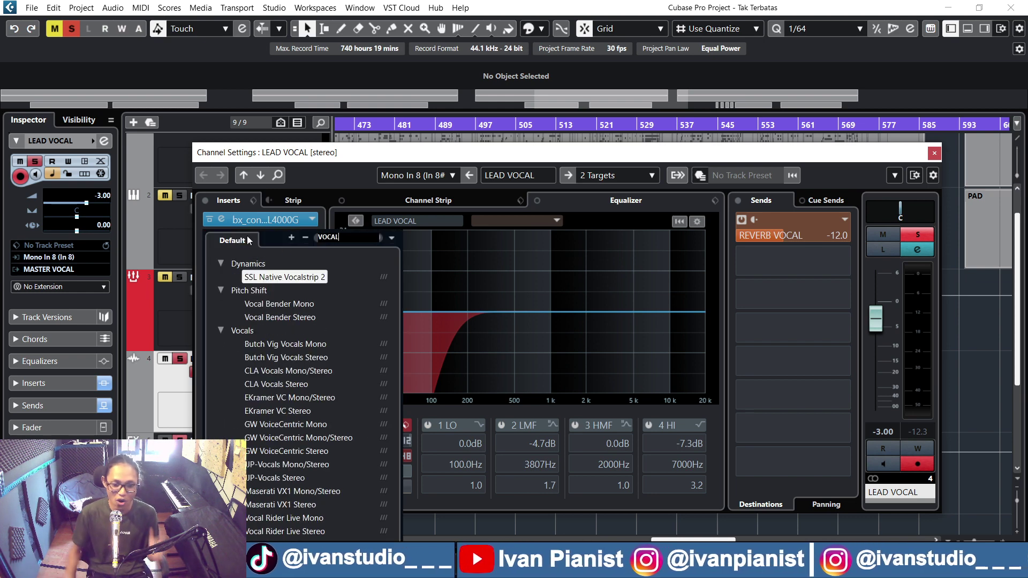
text( RIDER)
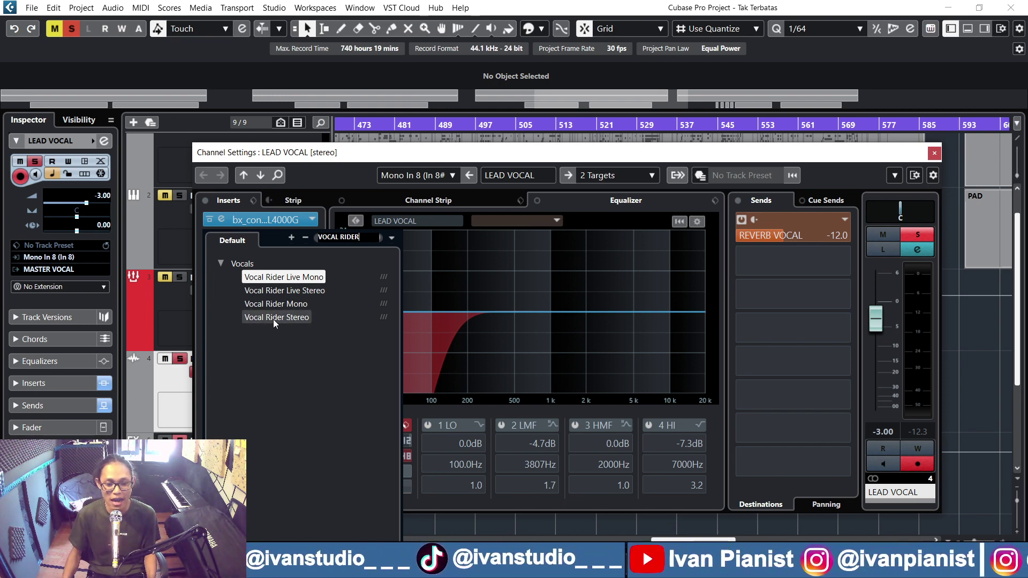
double_click(289, 319)
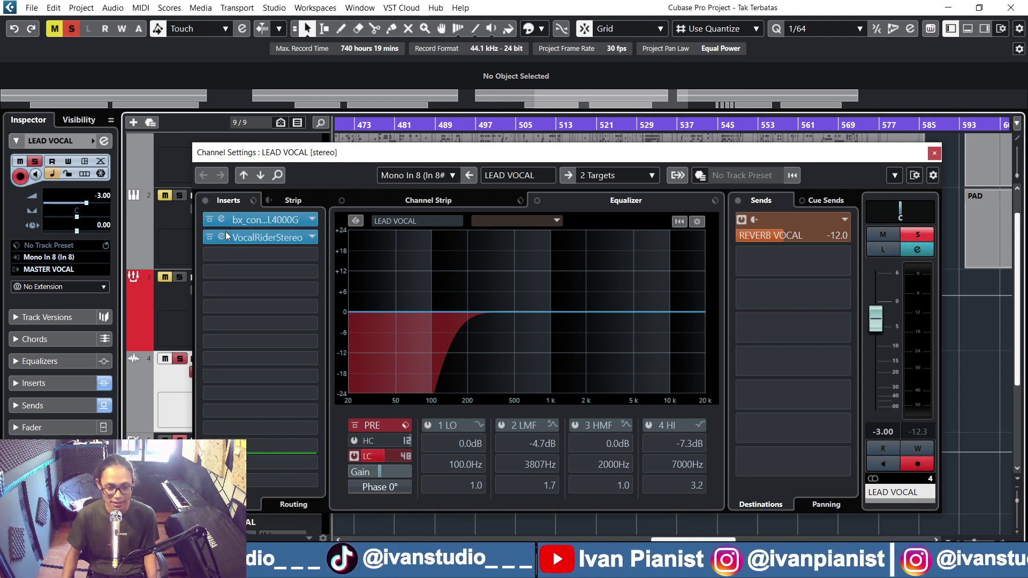
Open the Vocal Rider Stereo editor and close the lead vocal's channel settings.
click(220, 237)
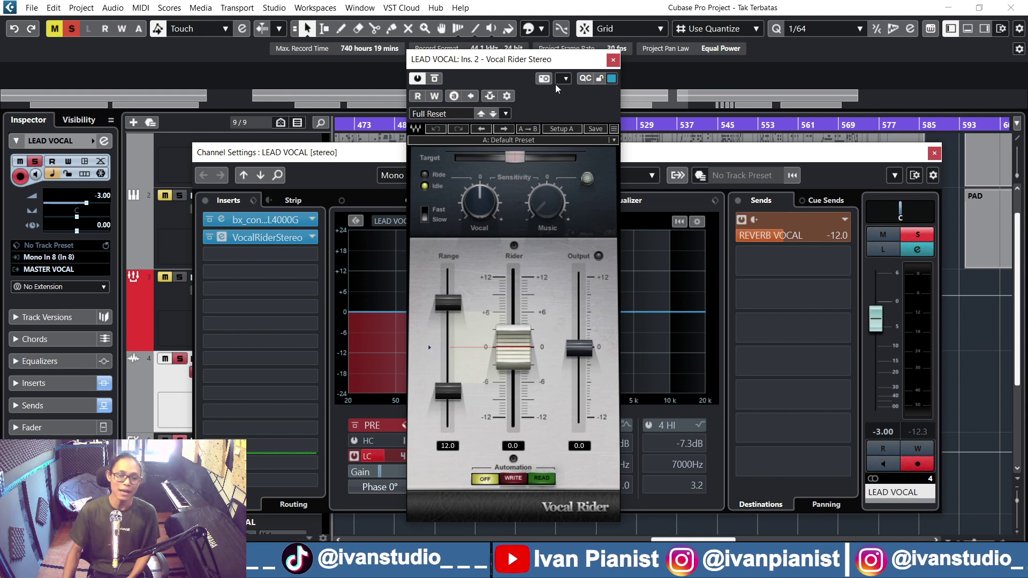
drag(572, 63, 593, 70)
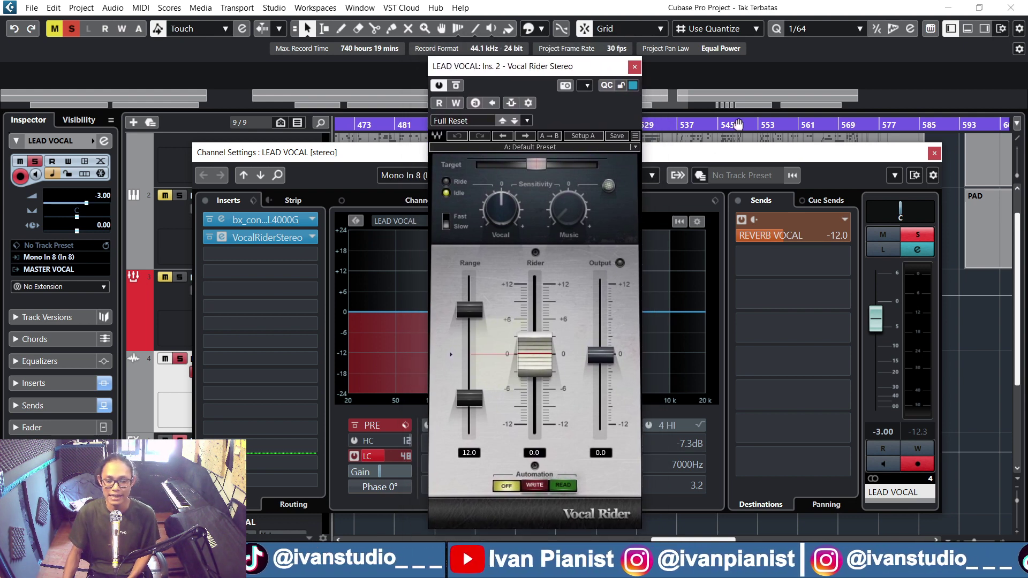
click(934, 153)
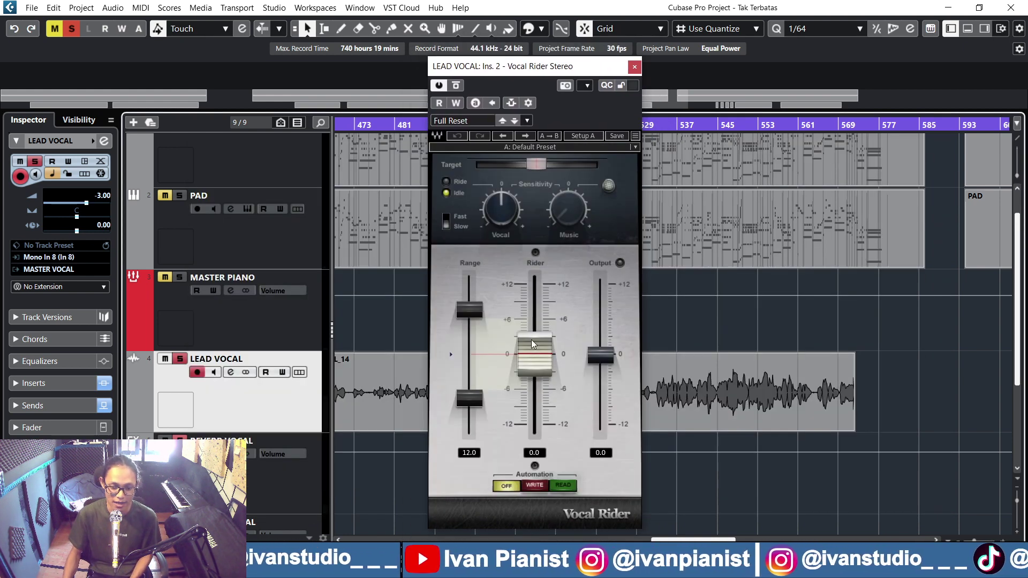
Widen the Vocal Rider range to 20.3 and move the Rider fader to -1.1.
mouse_move(540, 354)
mouse_down()
mouse_move(540, 386)
mouse_move(540, 342)
mouse_move(541, 391)
mouse_move(535, 330)
mouse_move(536, 349)
mouse_up()
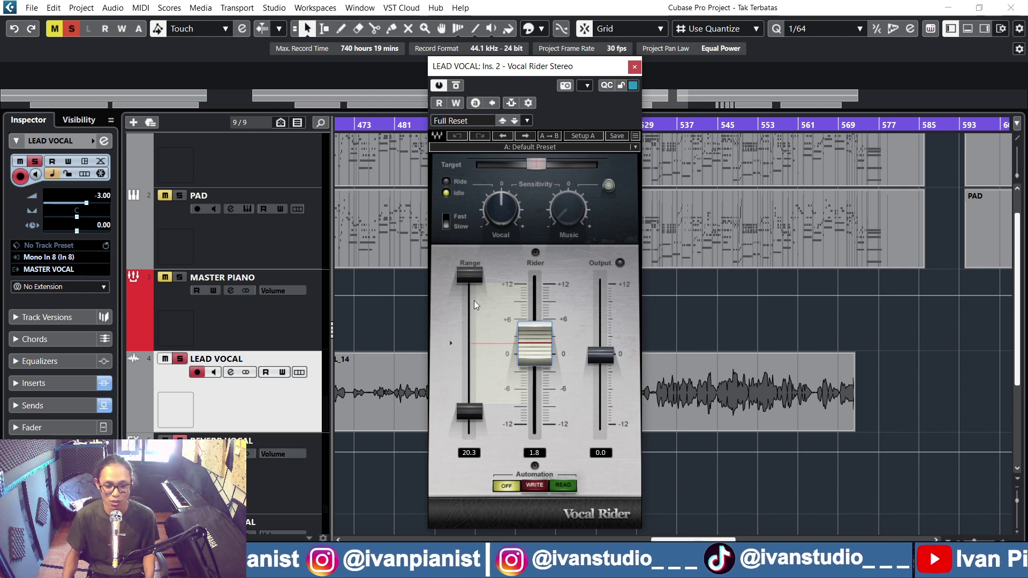
drag(477, 269, 475, 301)
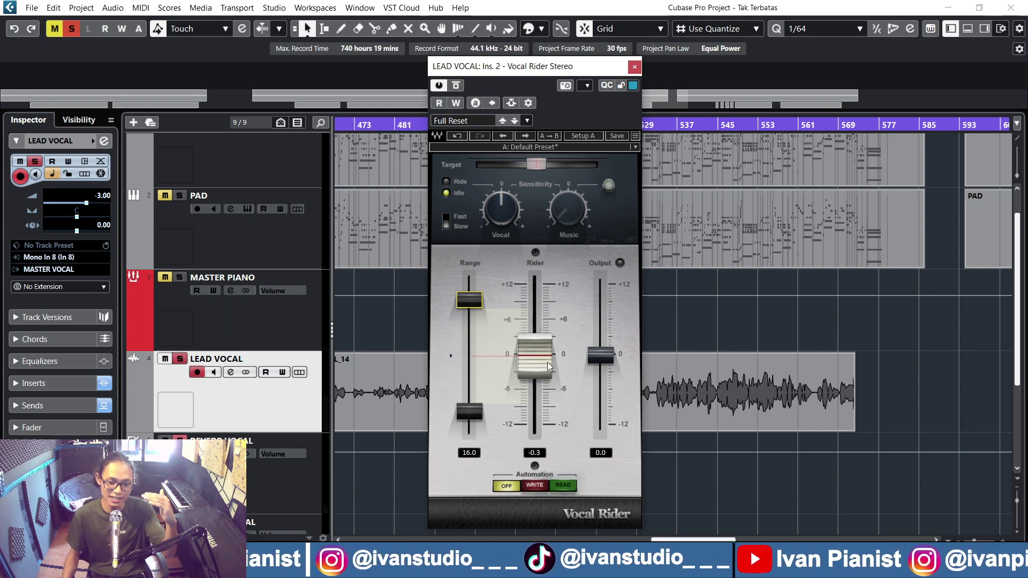
drag(535, 326, 536, 289)
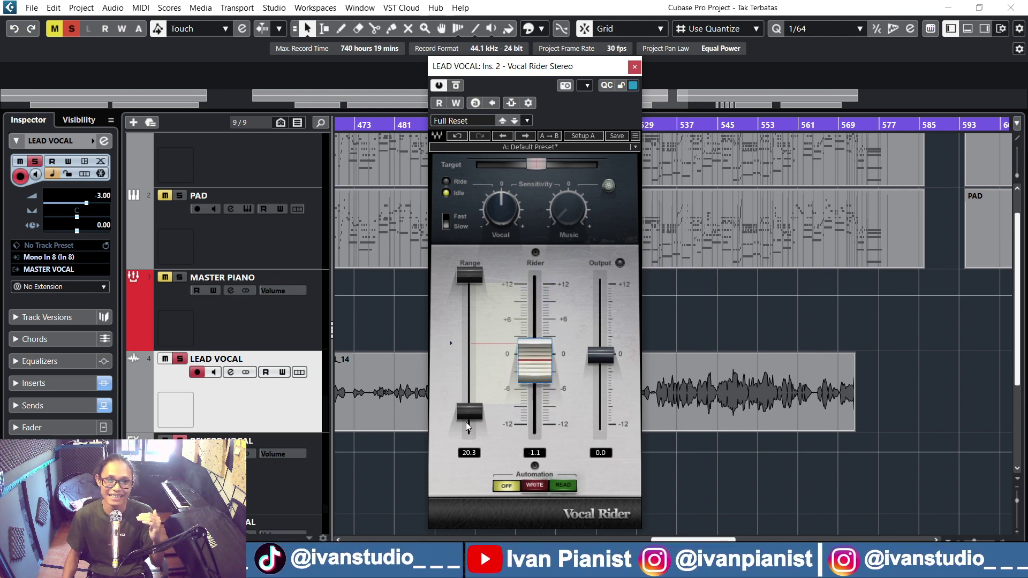
Narrow the Vocal Rider range to 9.0 with its upper limit at 3.0, and set the Rider fader to -1.5.
drag(535, 336, 535, 365)
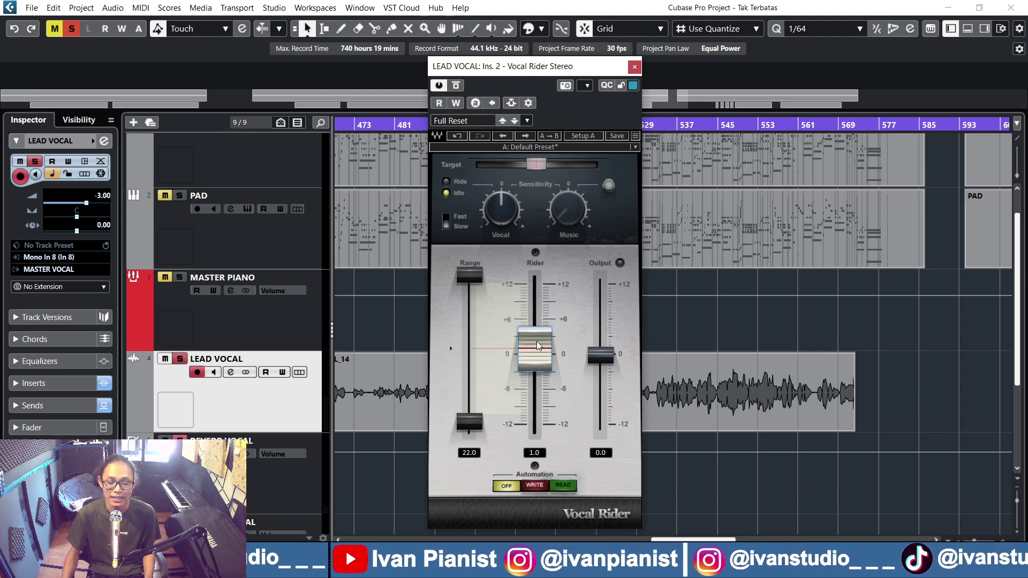
scroll(826, 406, left, 10)
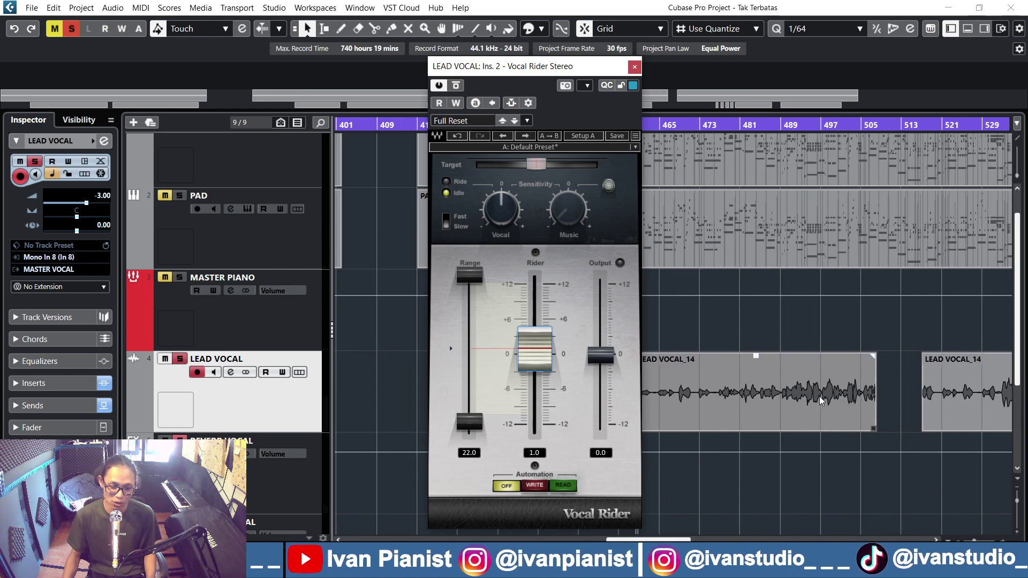
scroll(820, 396, right, 6)
scroll(855, 394, up, 7)
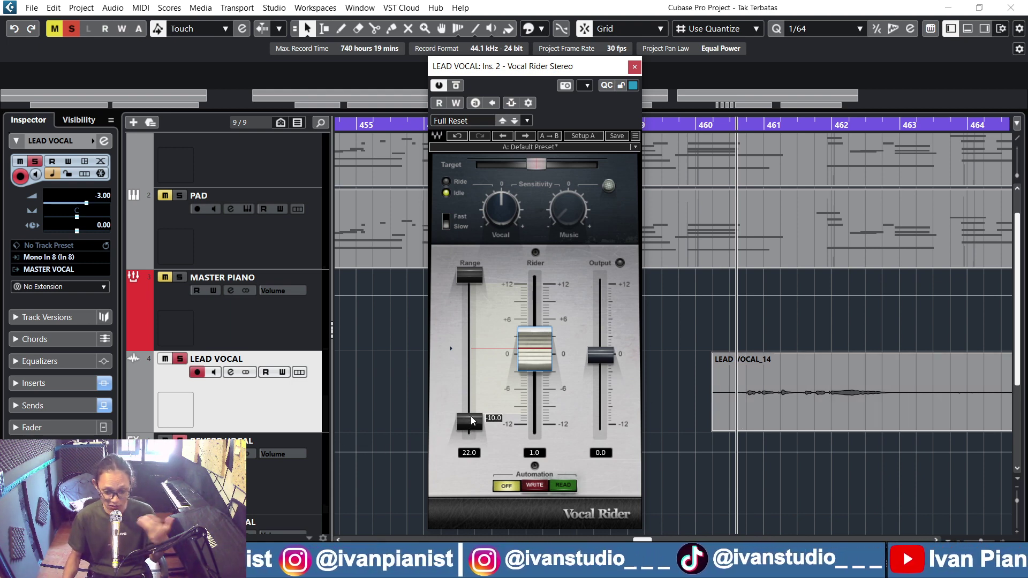
drag(467, 420, 472, 398)
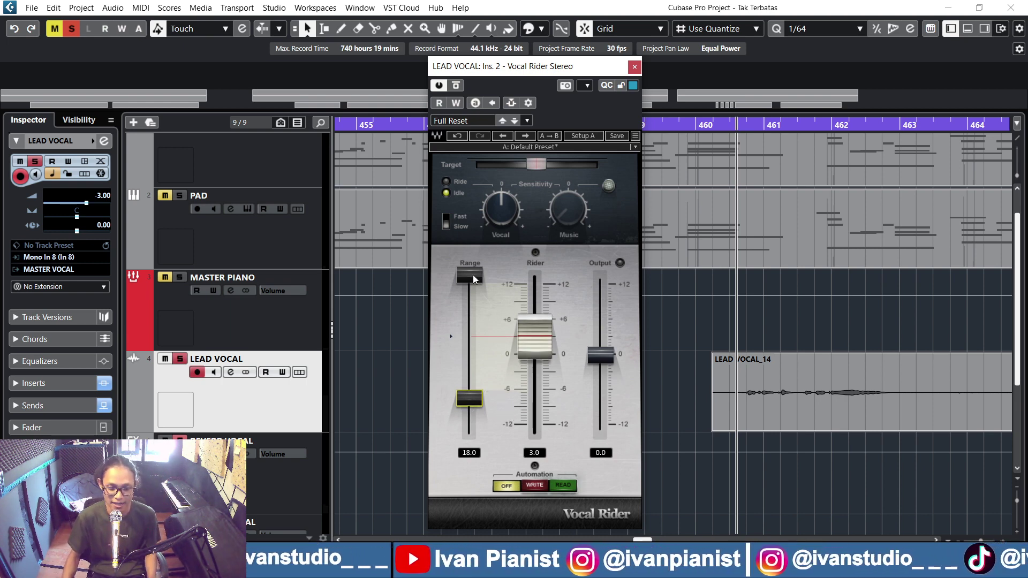
drag(469, 276, 469, 328)
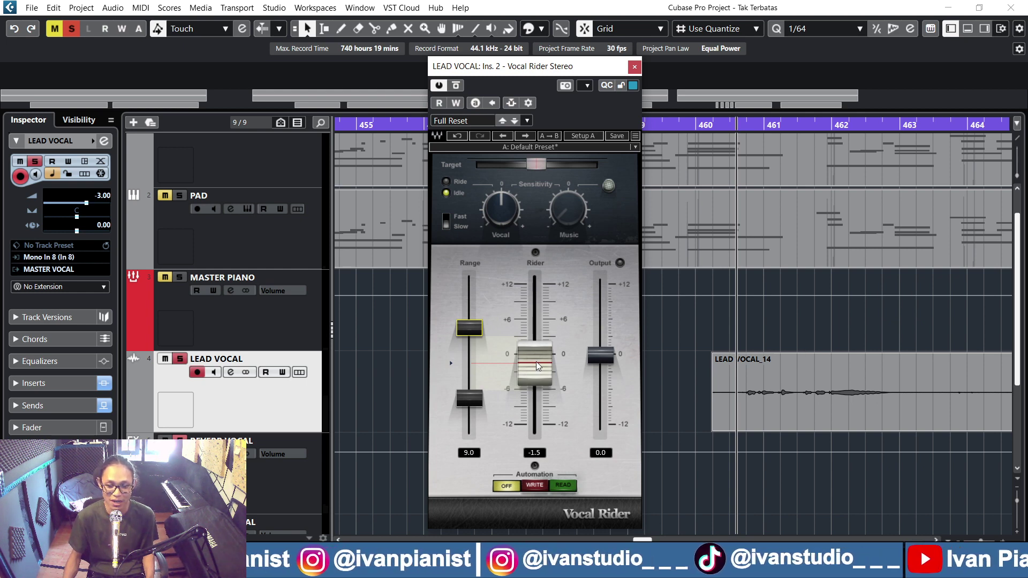
drag(527, 369, 527, 365)
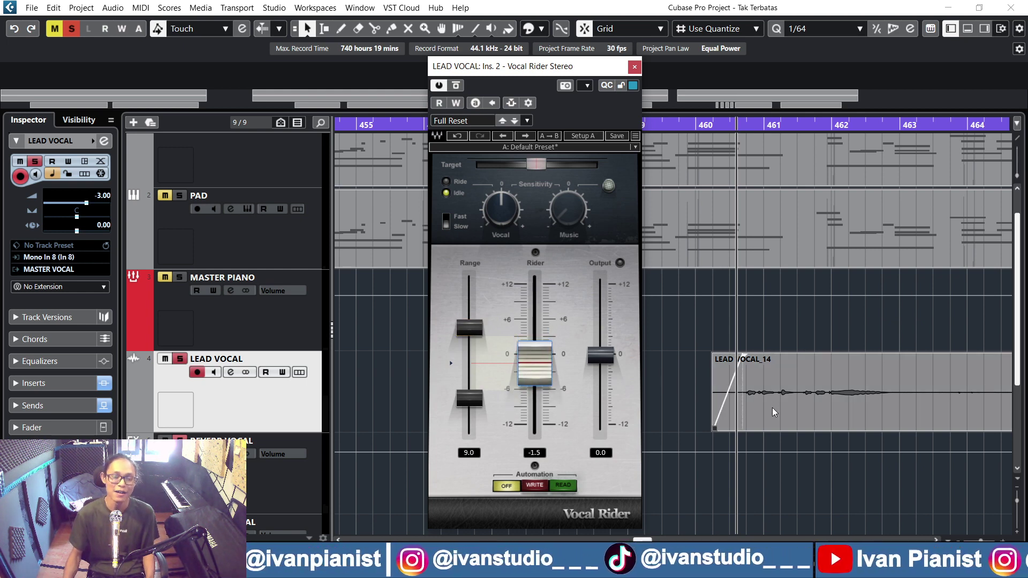
Compare the quiet and loud waveform passages of the two LEAD VOCAL_14 clips with the Vocal Rider range limits.
scroll(782, 409, down, 2)
scroll(782, 410, down, 1)
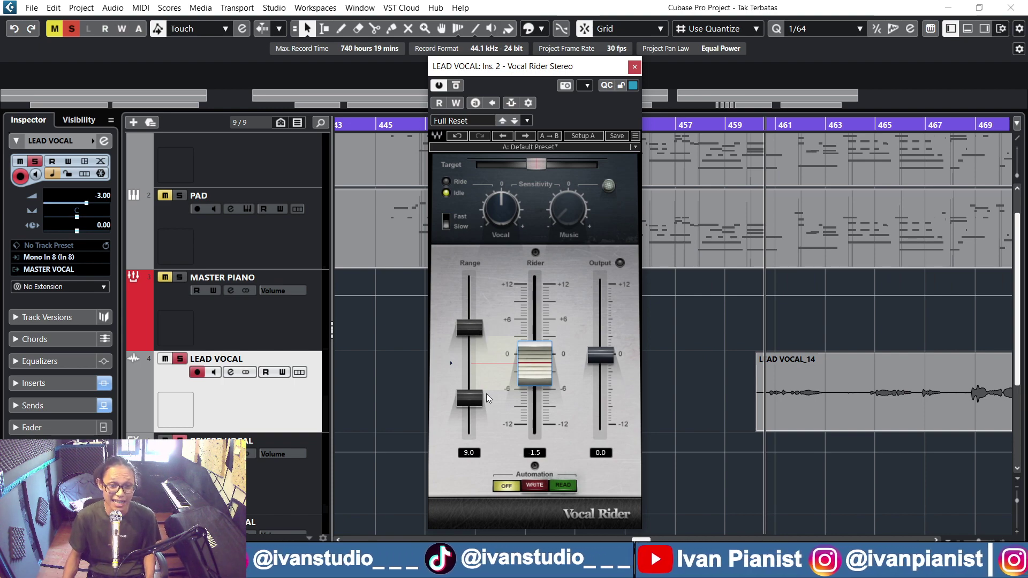
scroll(863, 413, right, 4)
scroll(868, 411, down, 6)
scroll(872, 411, right, 4)
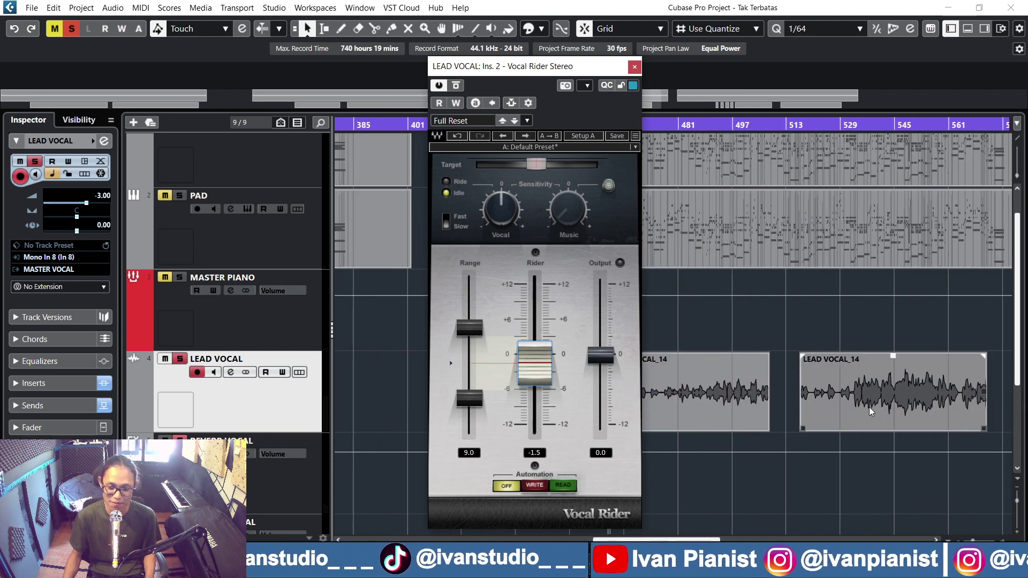
scroll(882, 398, right, 1)
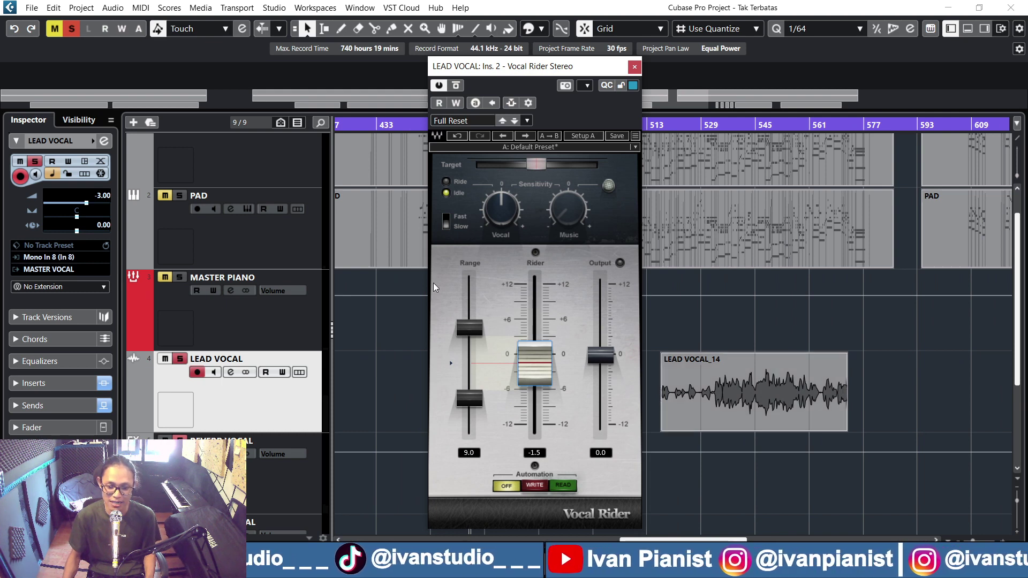
click(475, 330)
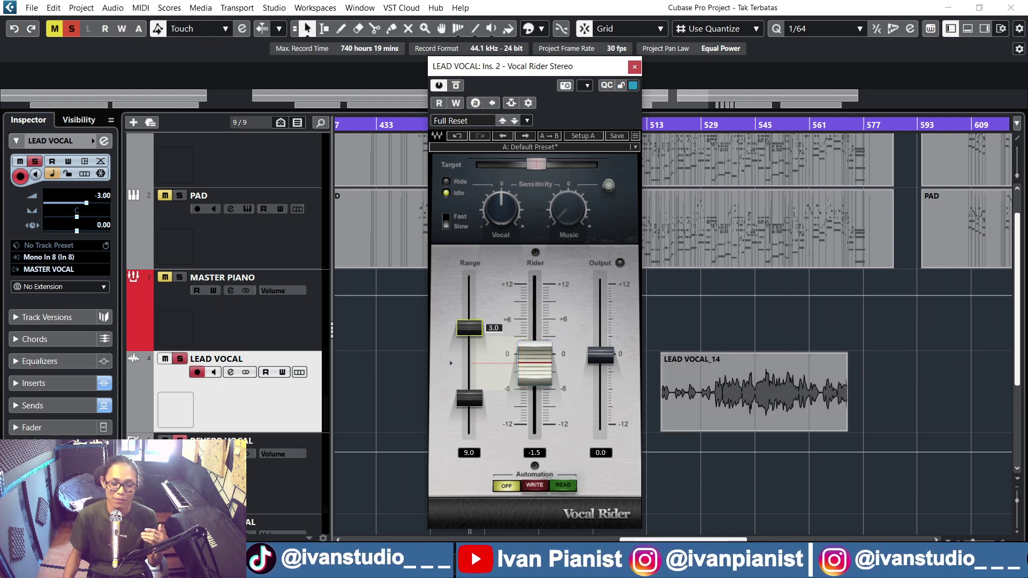
scroll(731, 399, left, 9)
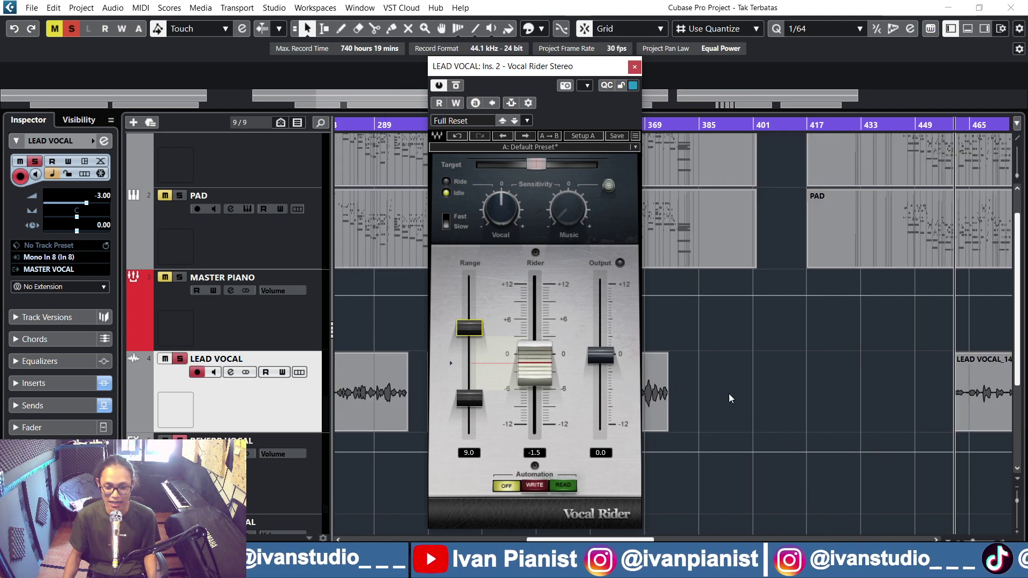
scroll(921, 398, up, 2)
scroll(885, 402, up, 2)
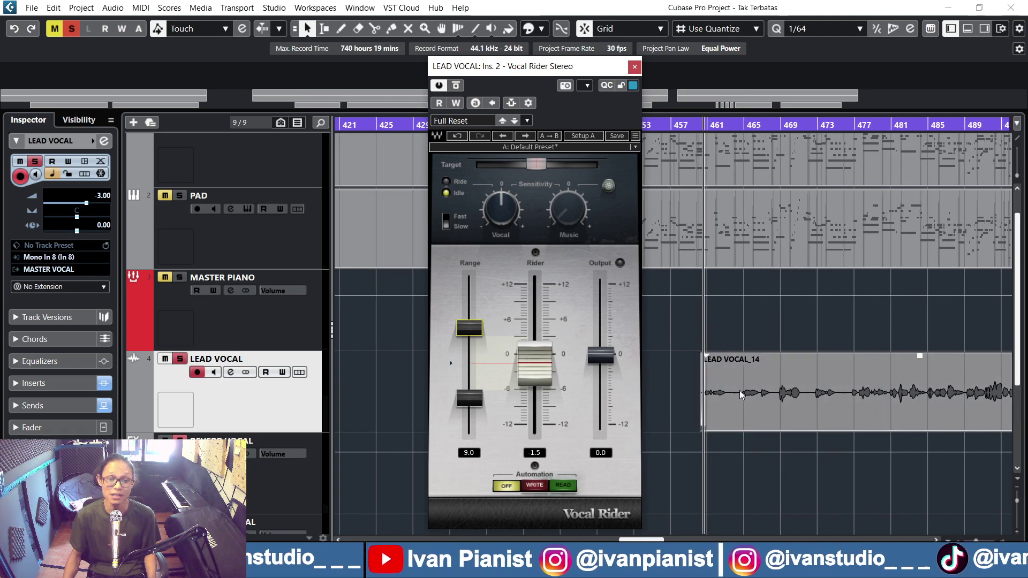
scroll(797, 400, down, 2)
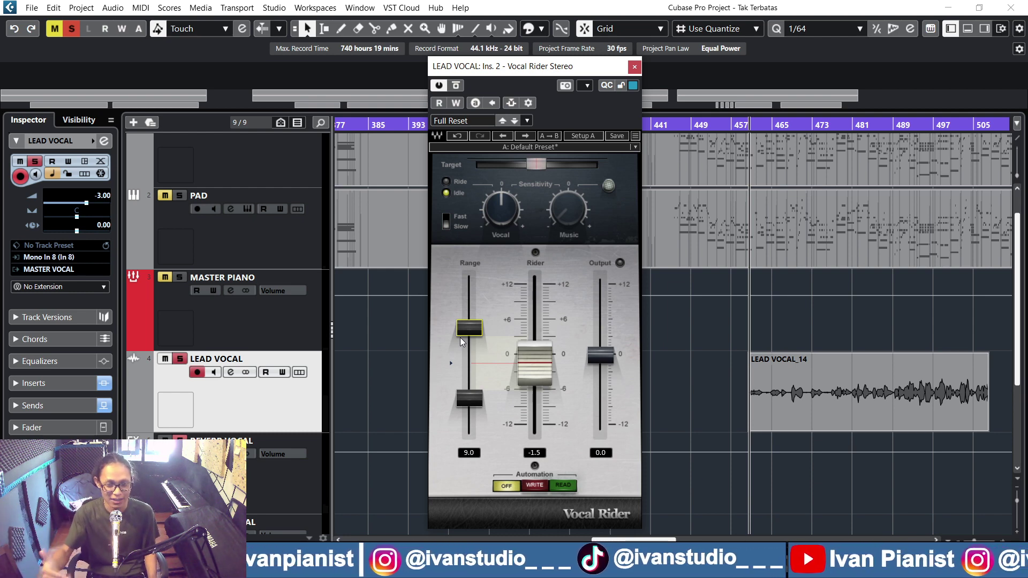
scroll(755, 377, right, 3)
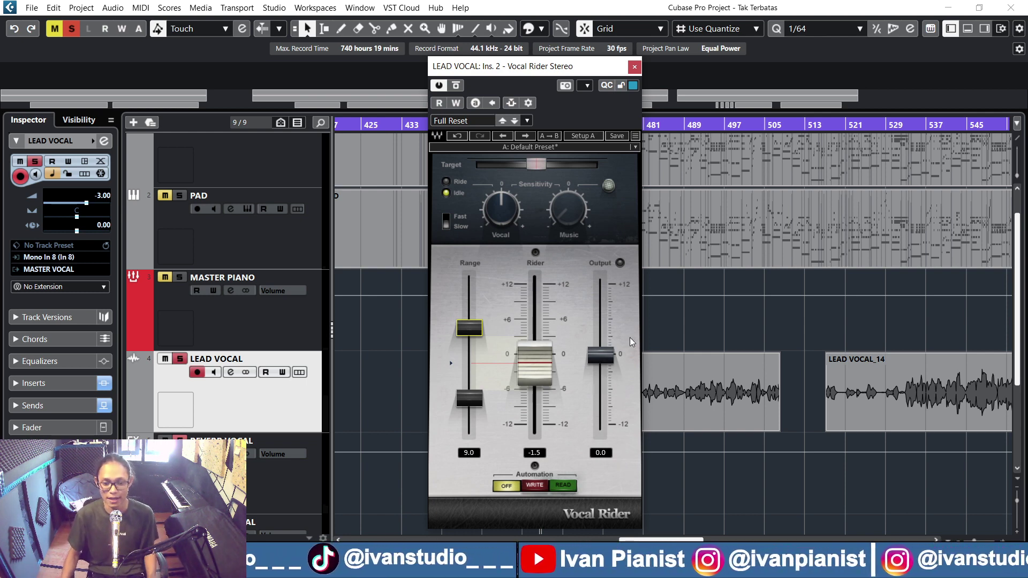
scroll(829, 341, left, 3)
scroll(831, 340, down, 2)
scroll(819, 329, right, 1)
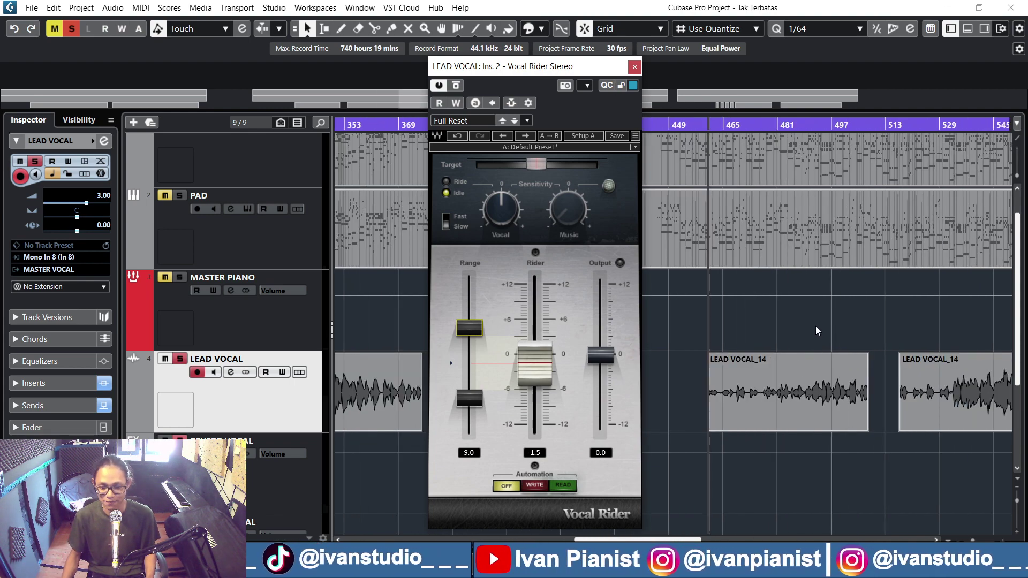
scroll(822, 324, down, 1)
scroll(825, 324, down, 2)
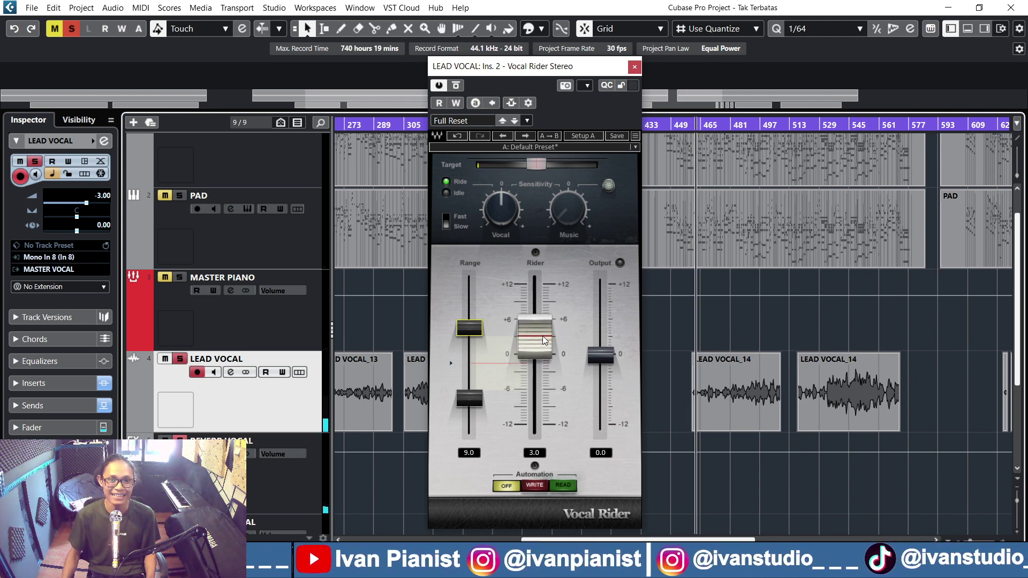
Play the quiet start of the first LEAD VOCAL_14 clip, watch how the Rider fader reacts, and stop playback.
scroll(718, 390, up, 4)
scroll(717, 390, up, 3)
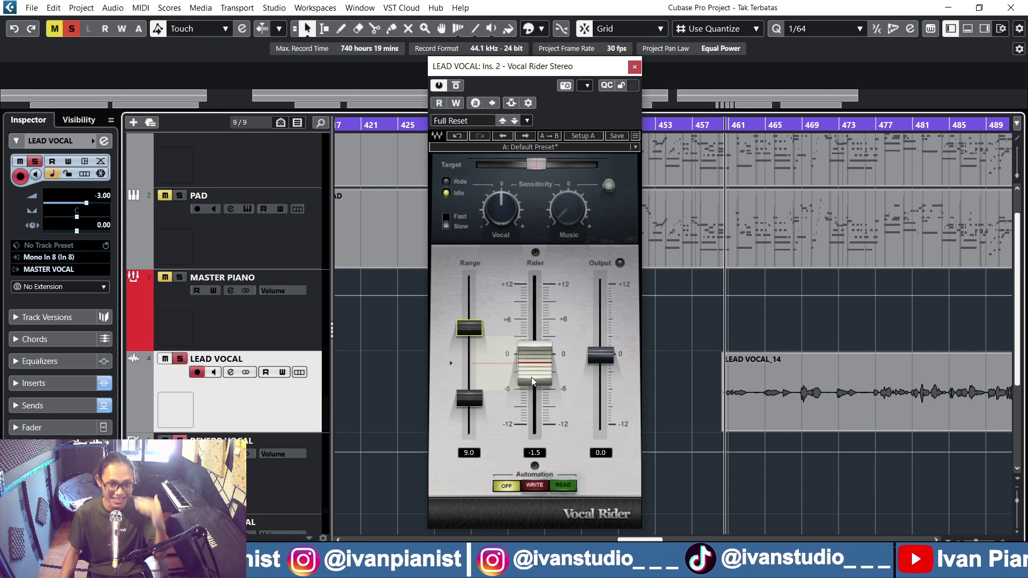
scroll(742, 389, right, 3)
scroll(742, 390, down, 3)
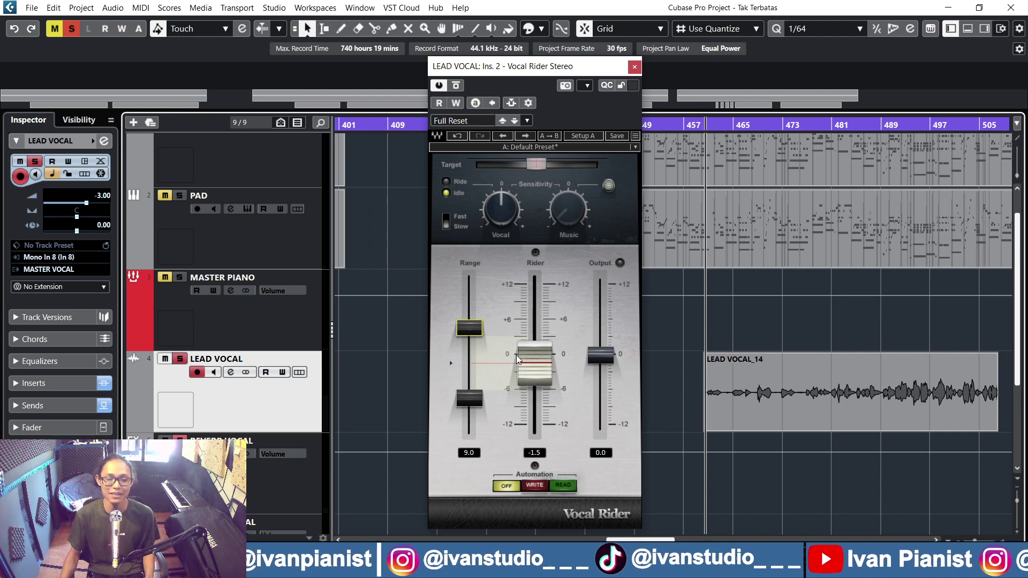
key(space)
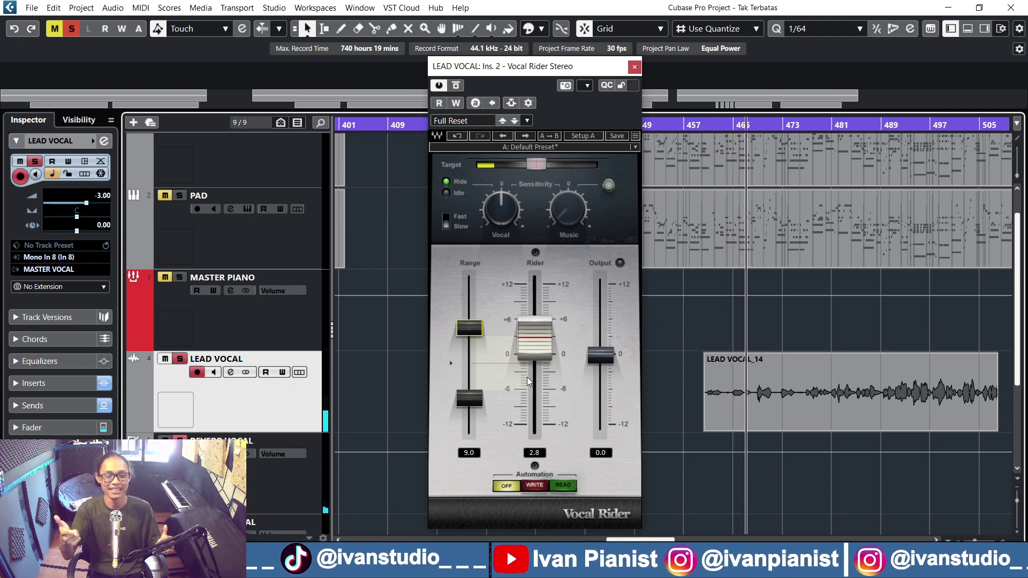
key(space)
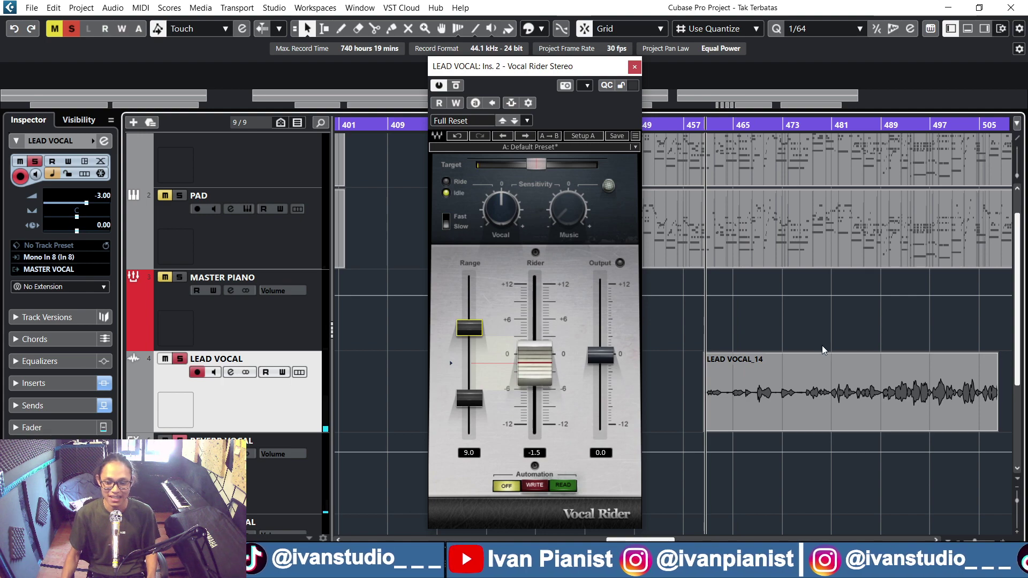
Play the loud passage of the second LEAD VOCAL_14 clip from about bar 537 while watching the Rider fader, and stop playback.
scroll(822, 346, right, 5)
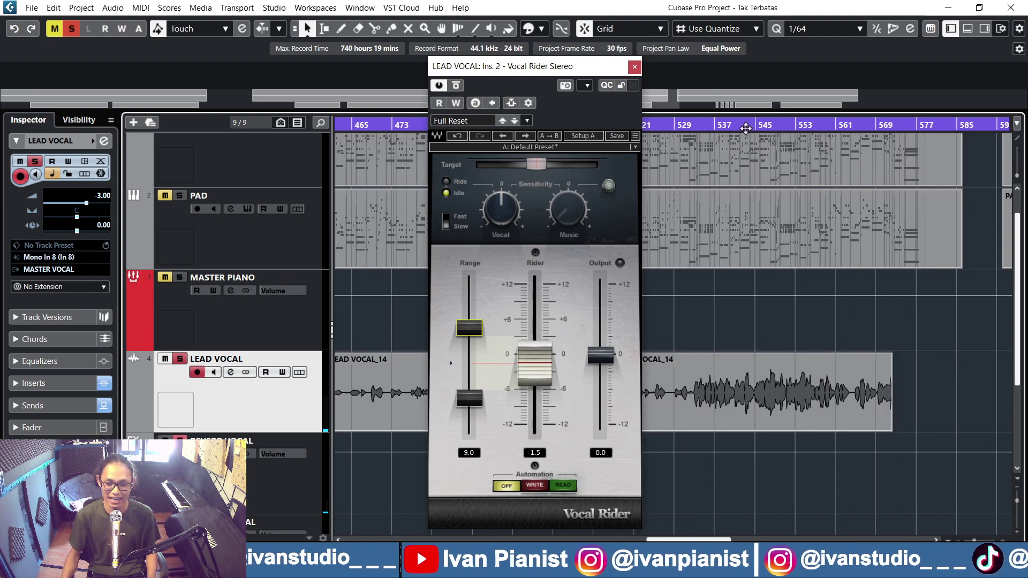
click(724, 133)
key(space)
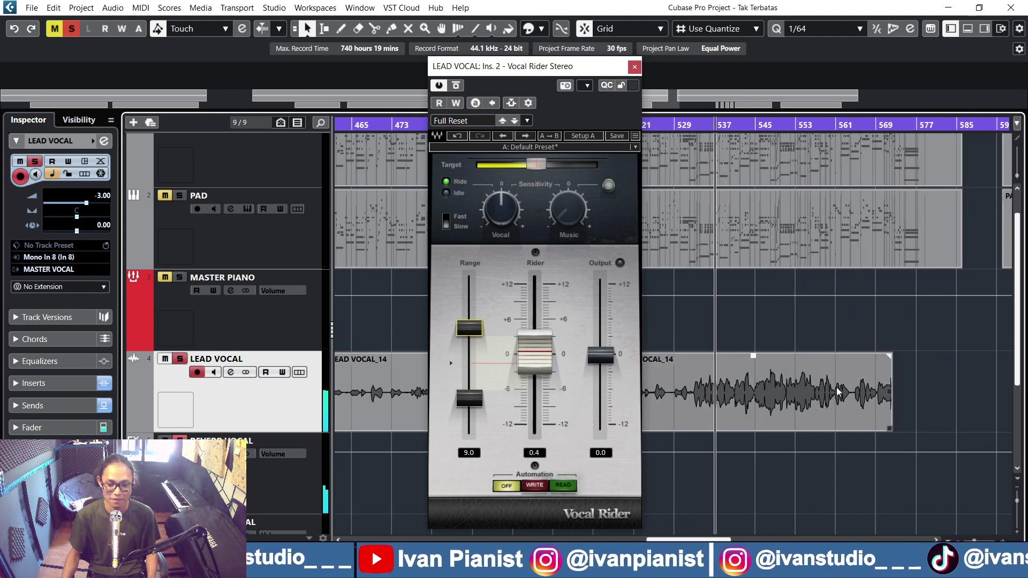
key(h)
key(h)
key(h)
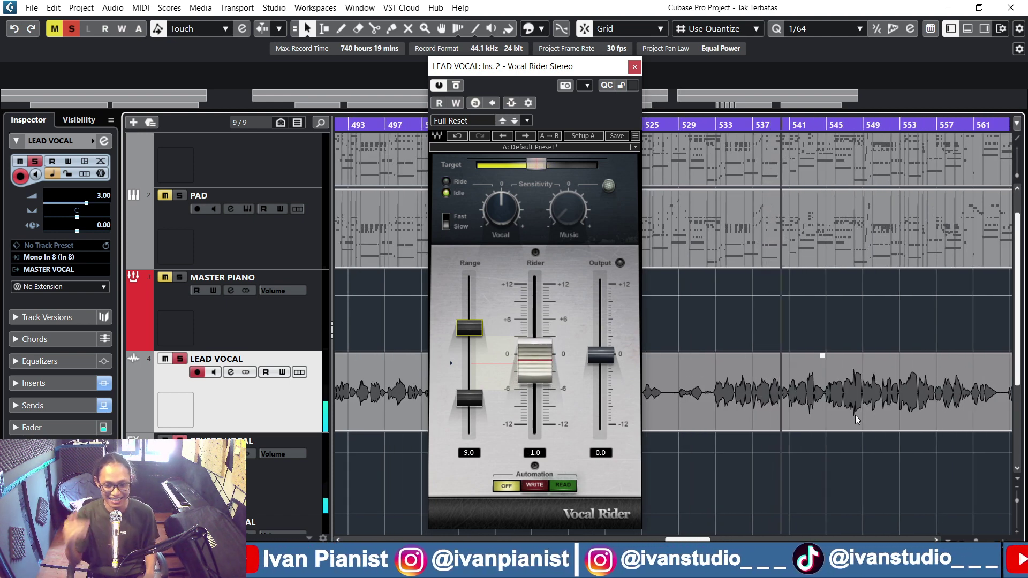
key(space)
Play the second LEAD VOCAL_14 clip again from about bar 541 to observe the Rider fader on the loud peaks, and stop playback.
key(h)
key(h)
key(h)
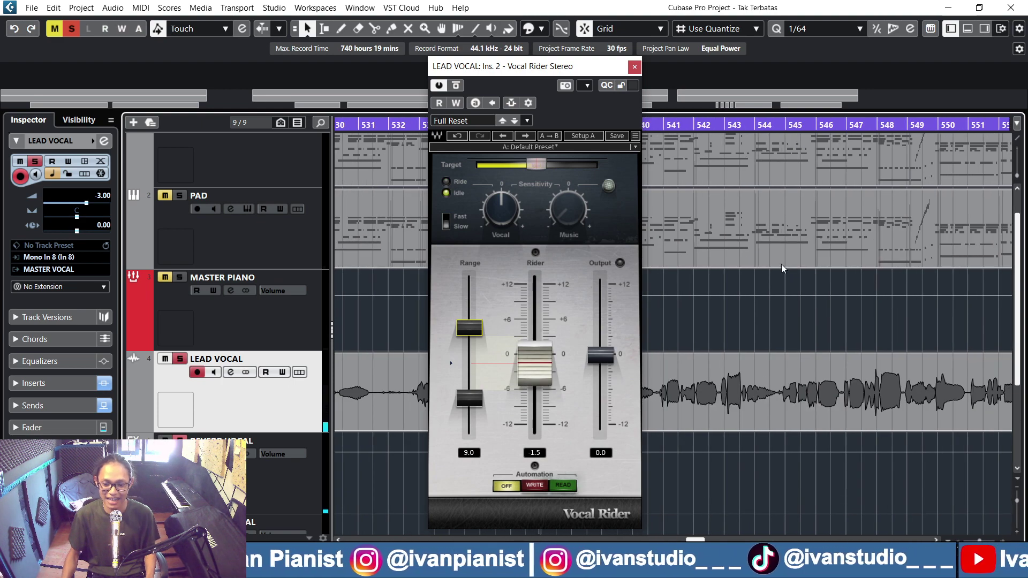
click(688, 124)
key(space)
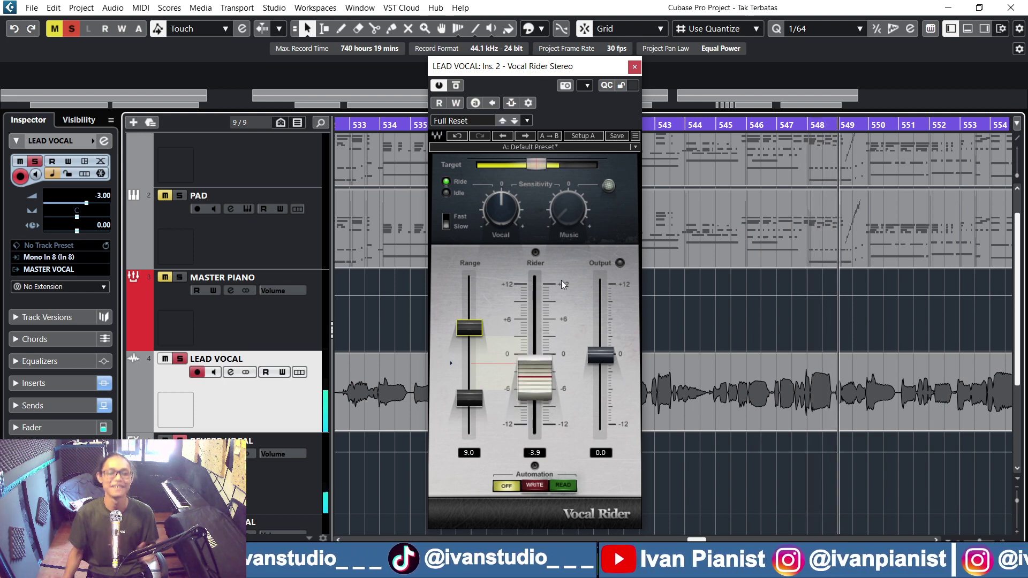
key(space)
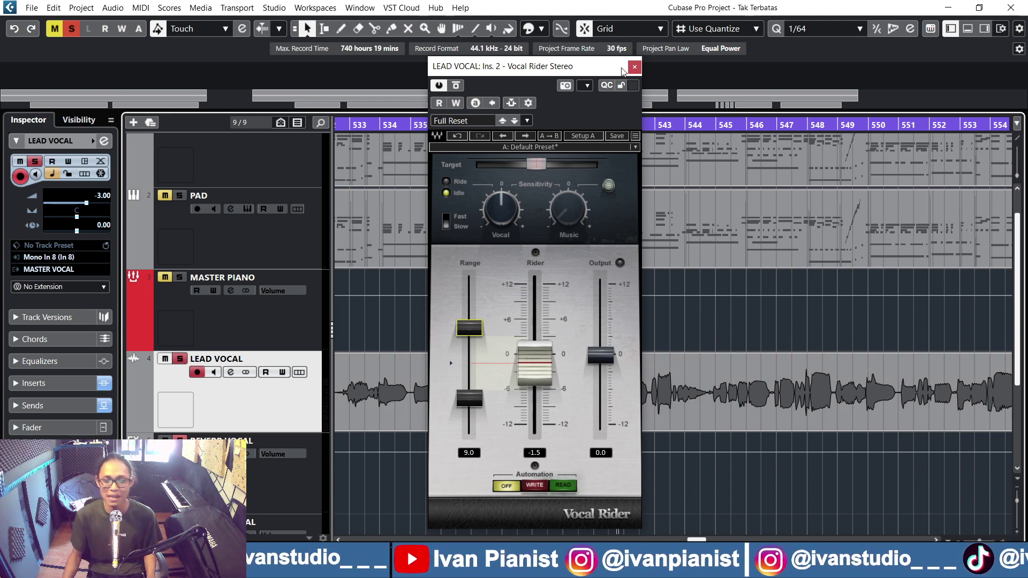
Close the Vocal Rider editor and look over the waveforms of both LEAD VOCAL_14 clips.
drag(623, 71, 576, 68)
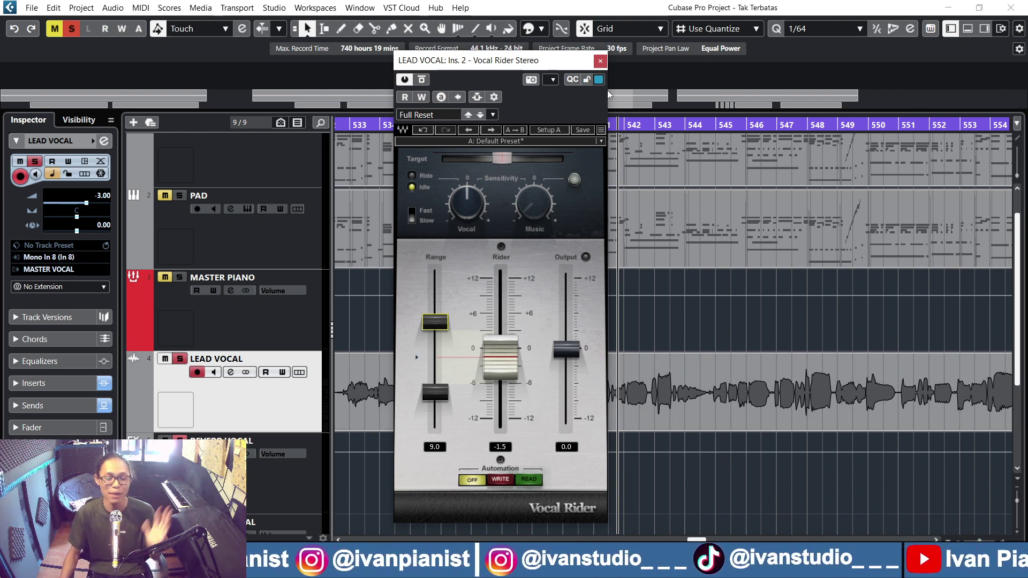
click(601, 61)
scroll(710, 357, down, 6)
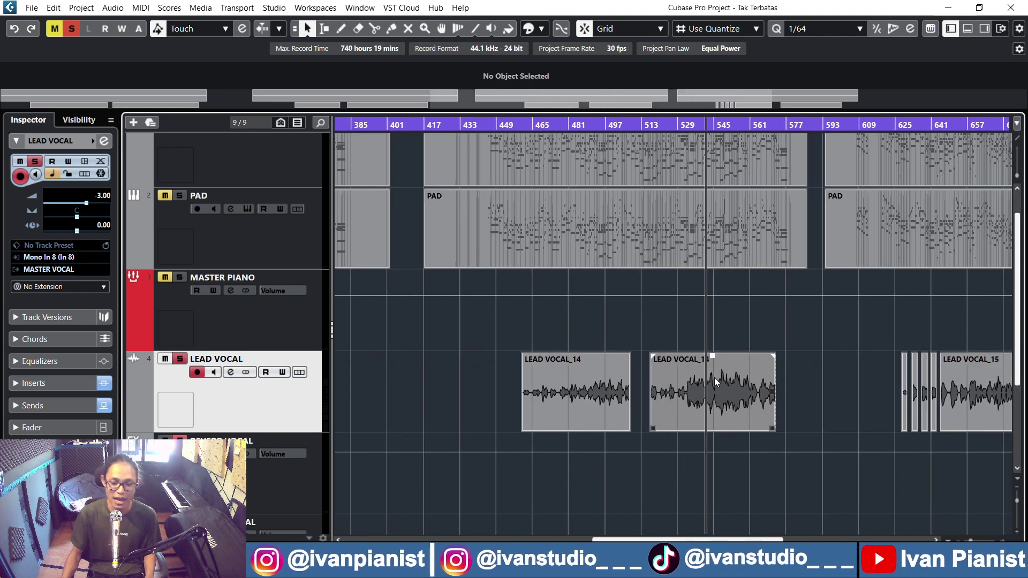
scroll(702, 391, up, 1)
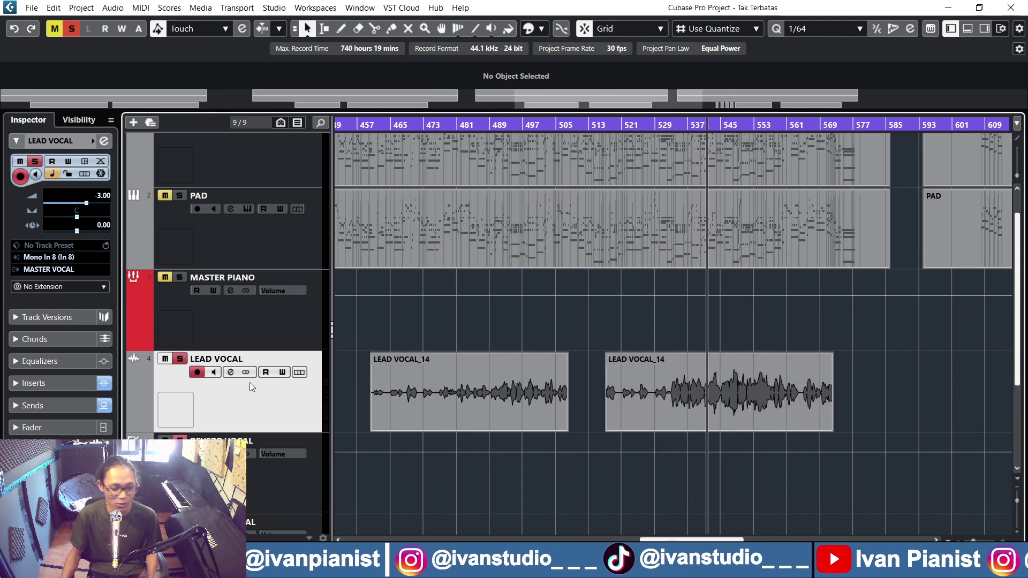
Reopen the Vocal Rider Stereo editor from the LEAD VOCAL inserts and close the channel settings.
click(230, 372)
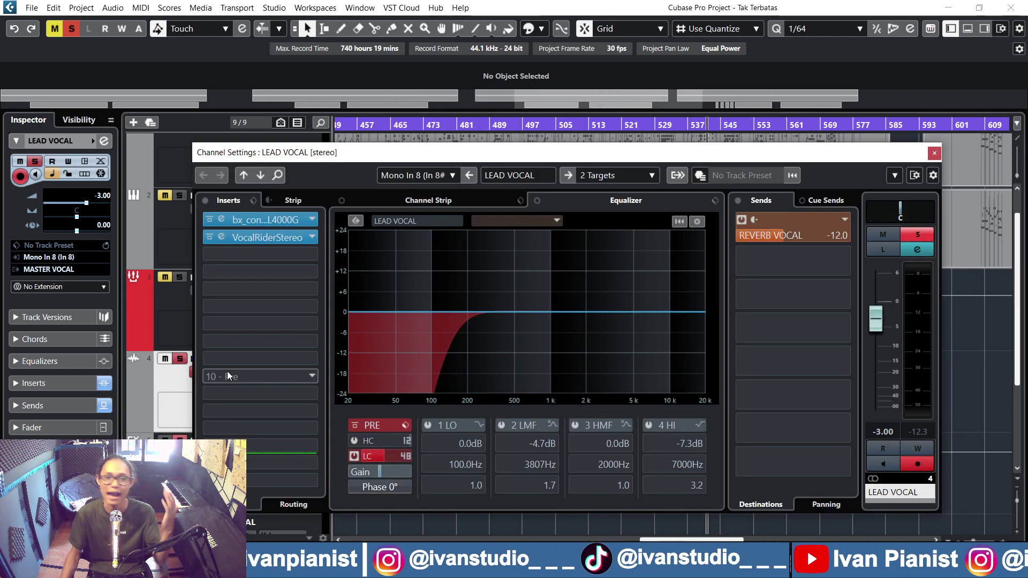
click(221, 238)
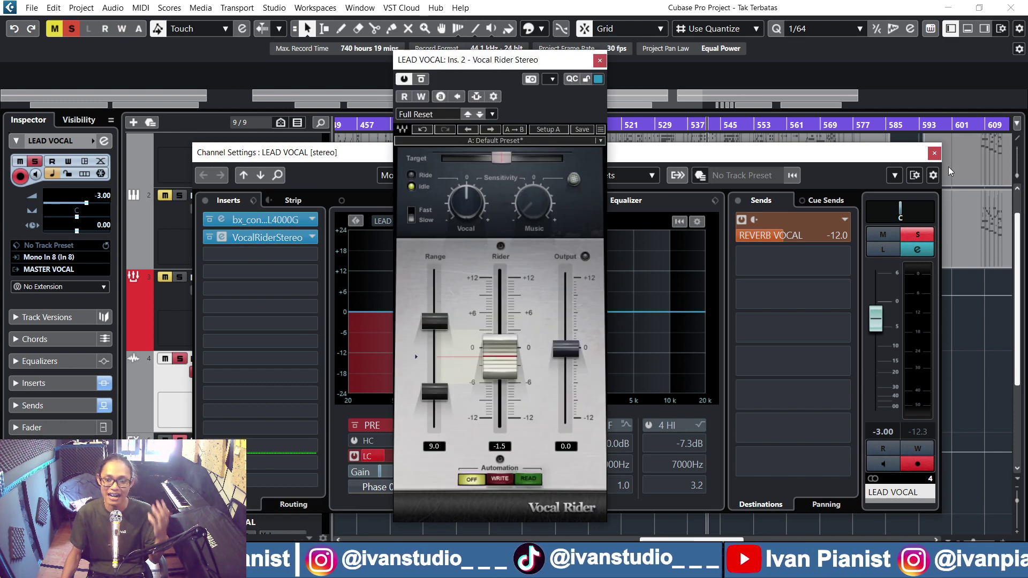
click(935, 153)
Bypass Vocal Rider and play the loud passage of the second LEAD VOCAL_14 clip from about bar 545 for comparison.
scroll(751, 311, up, 3)
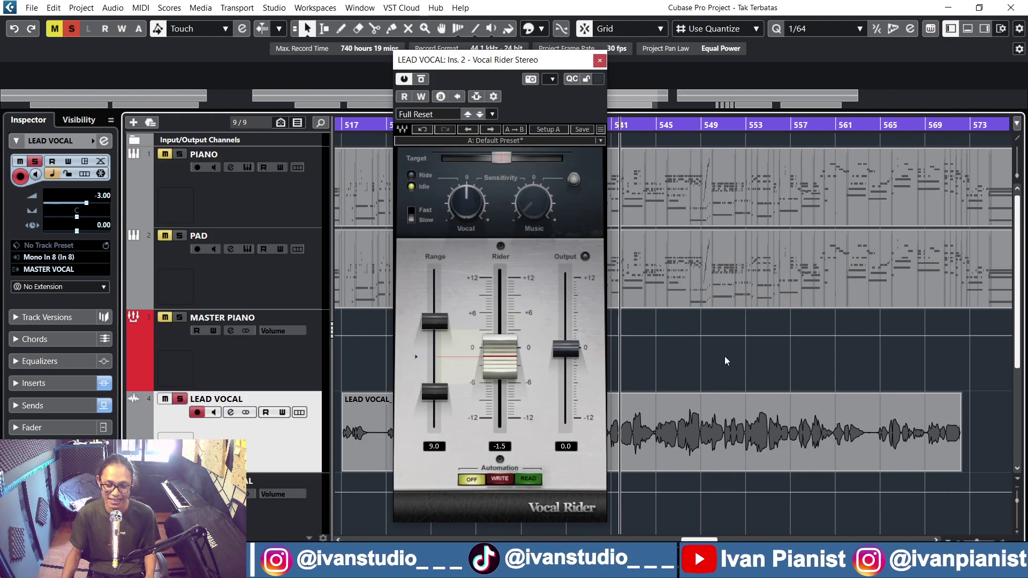
click(656, 128)
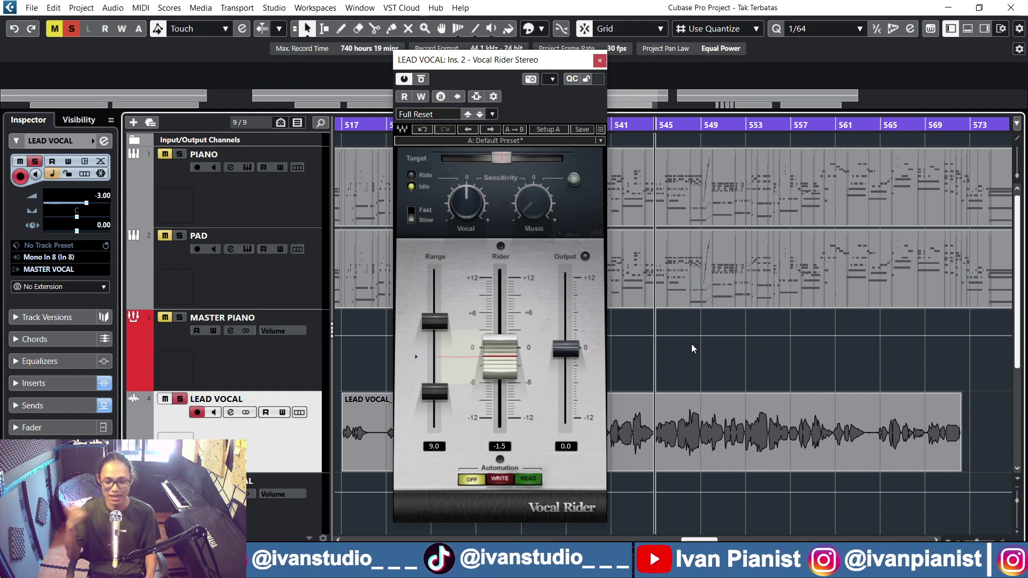
key(space)
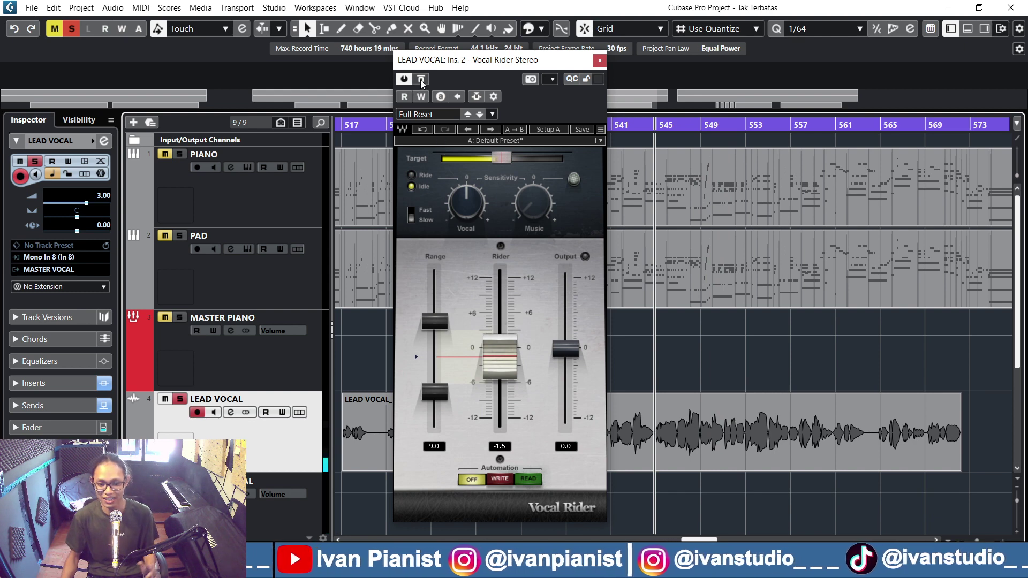
click(735, 469)
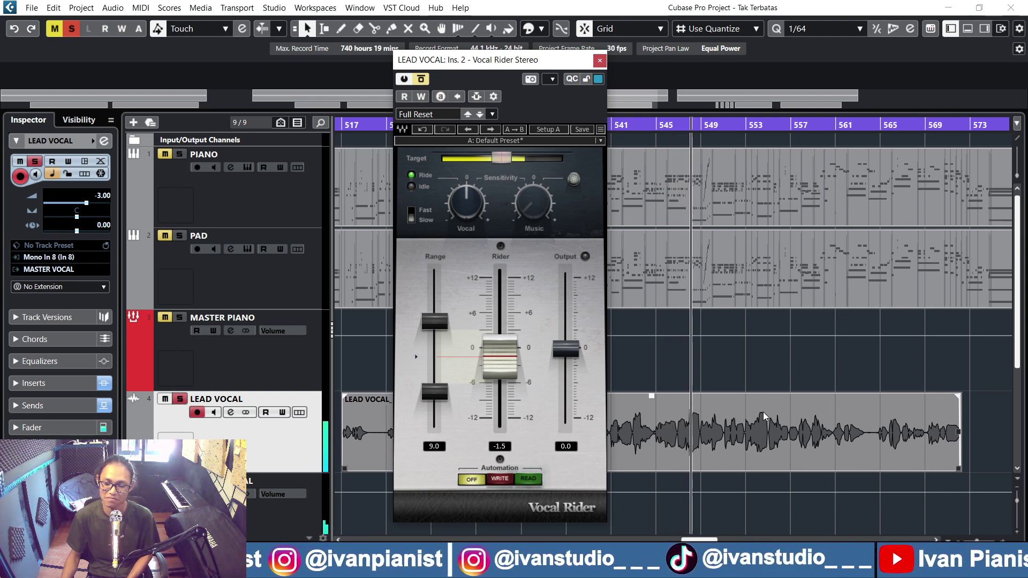
Stop the bypassed playback, reactivate Vocal Rider and replay the second LEAD VOCAL_14 clip's loud passage from about bar 545.
key(space)
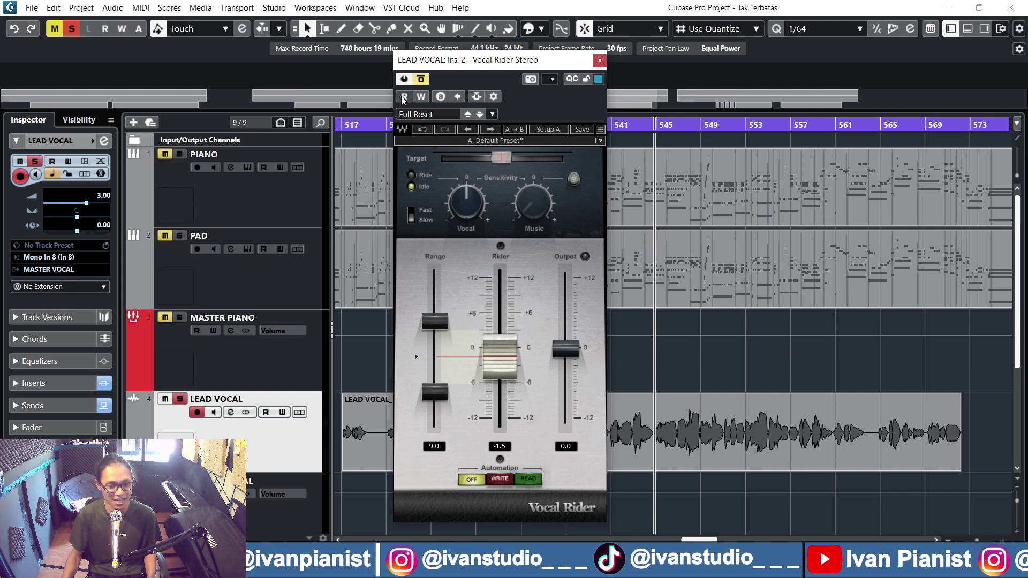
scroll(710, 369, up, 2)
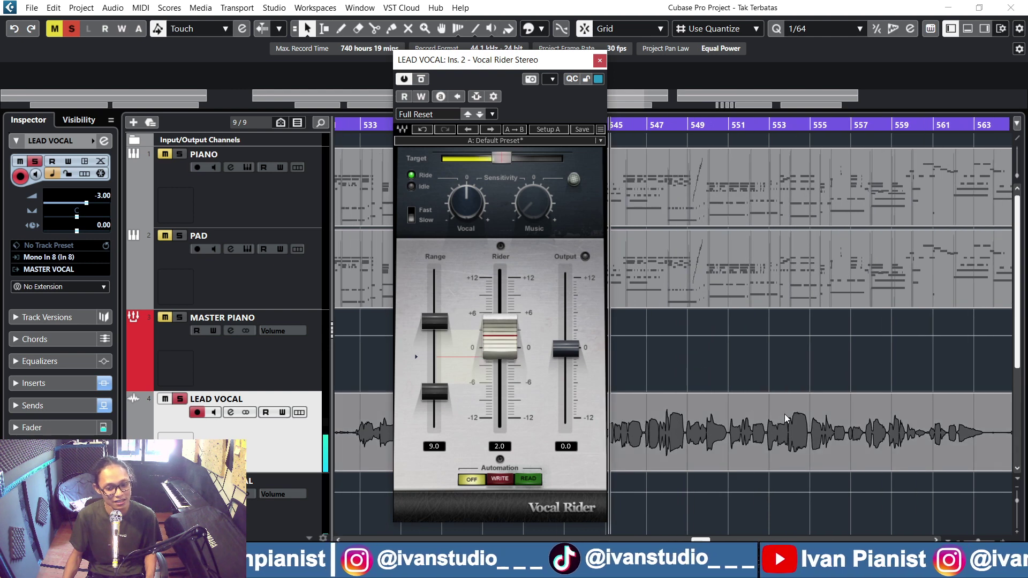
scroll(785, 413, left, 1)
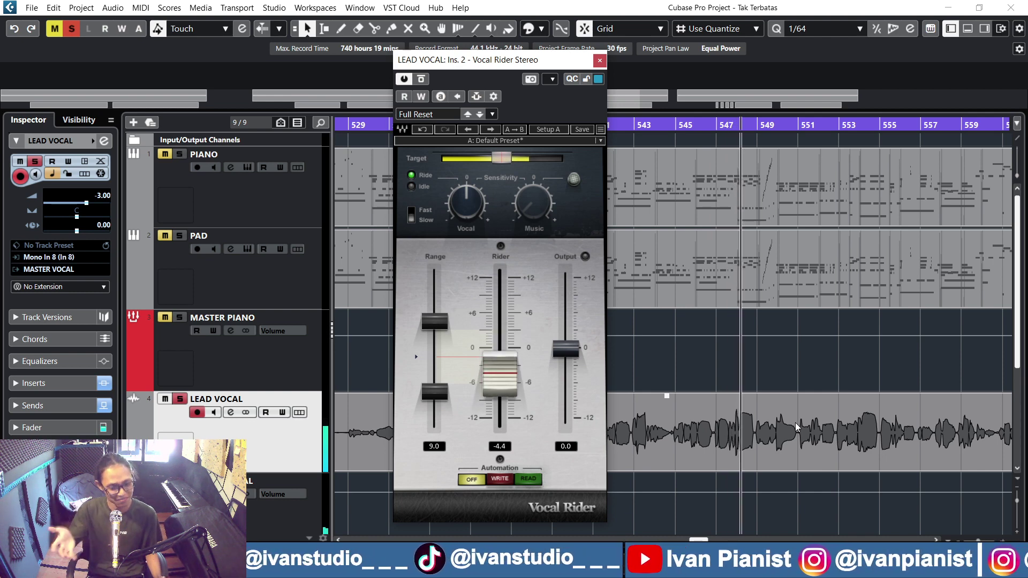
Unsolo LEAD VOCAL, listen to it with PIANO and PAD to the end of the second LEAD VOCAL_14 clip, and stop playback.
click(180, 399)
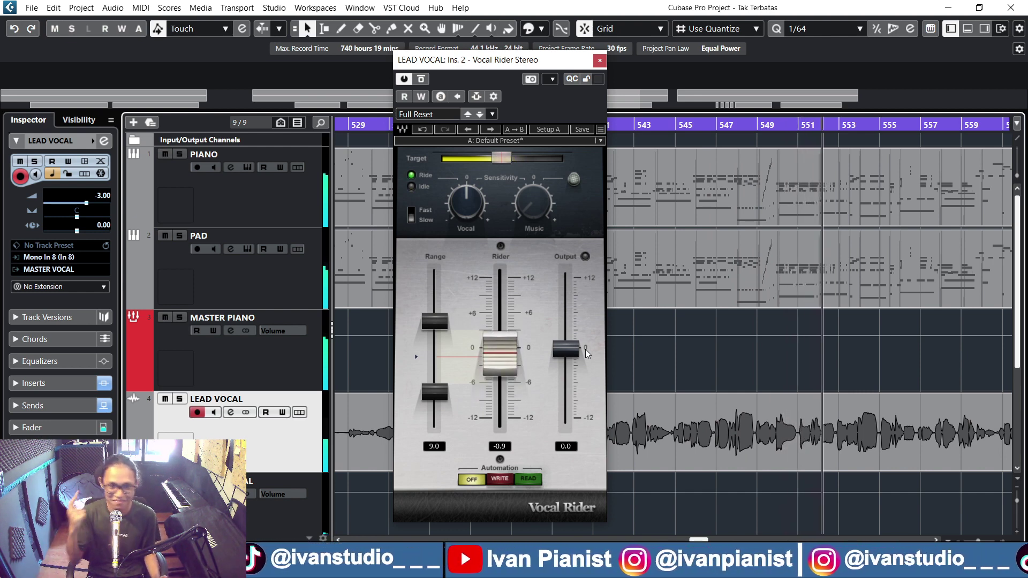
ctrl+scroll(883, 372, down, 1)
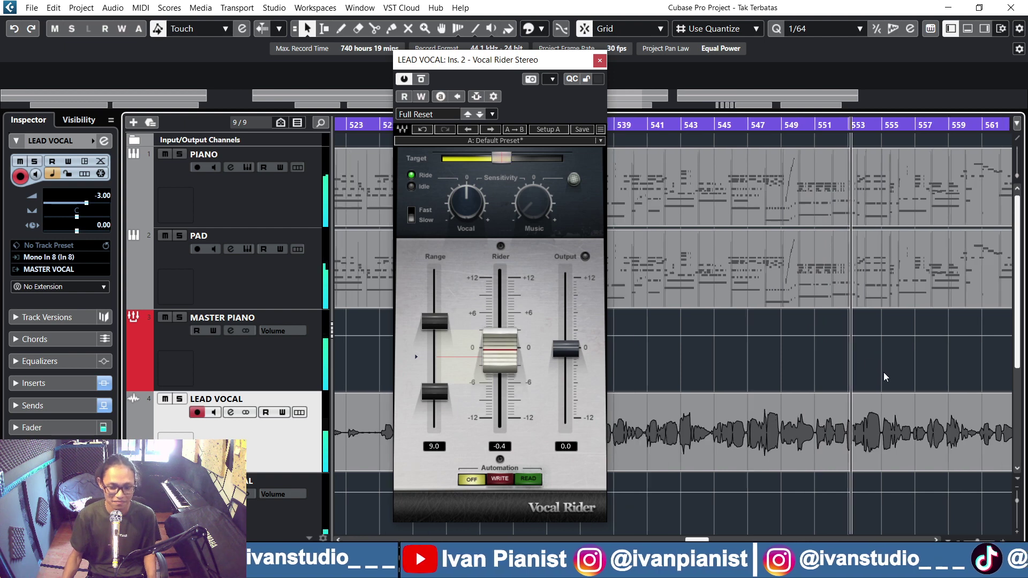
ctrl+scroll(909, 425, down, 1)
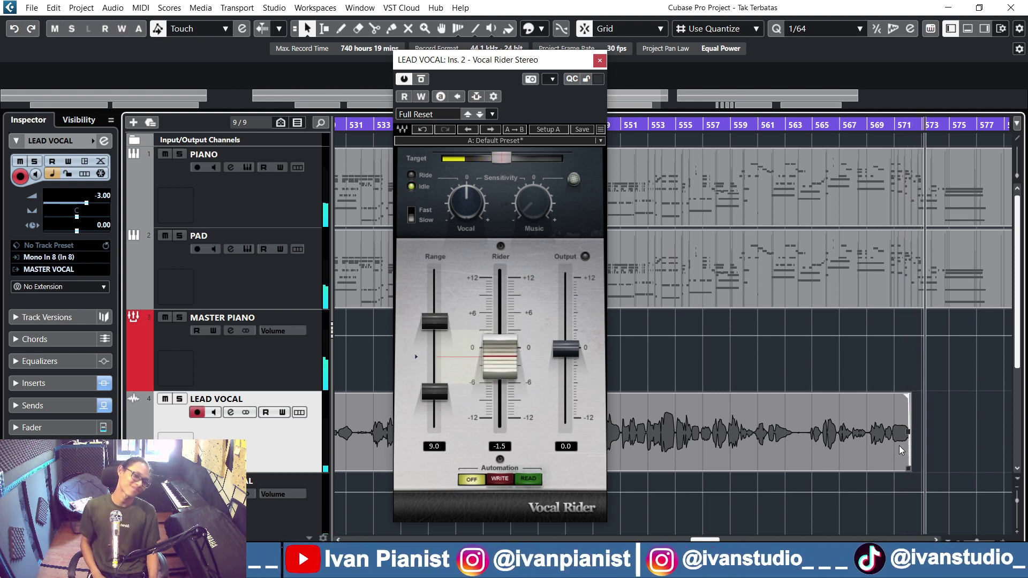
key(space)
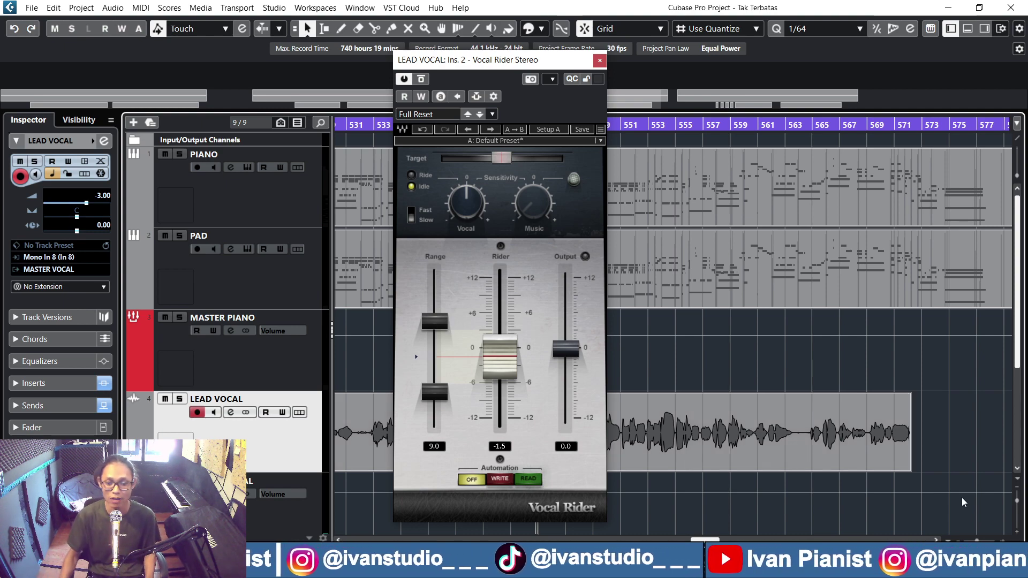
Zoom out to the full arrangement, reposition the Vocal Rider editor and look over the LEAD VOCAL clips up to LEAD VOCAL_15.
key(g)
key(g)
key(g)
key(g)
drag(555, 64, 243, 61)
key(g)
key(g)
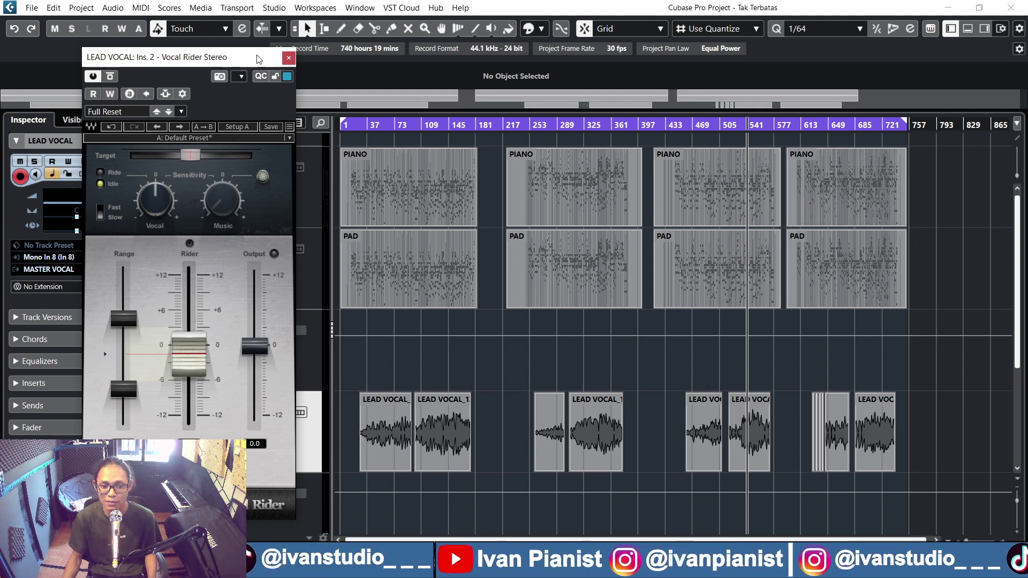
drag(259, 59, 624, 52)
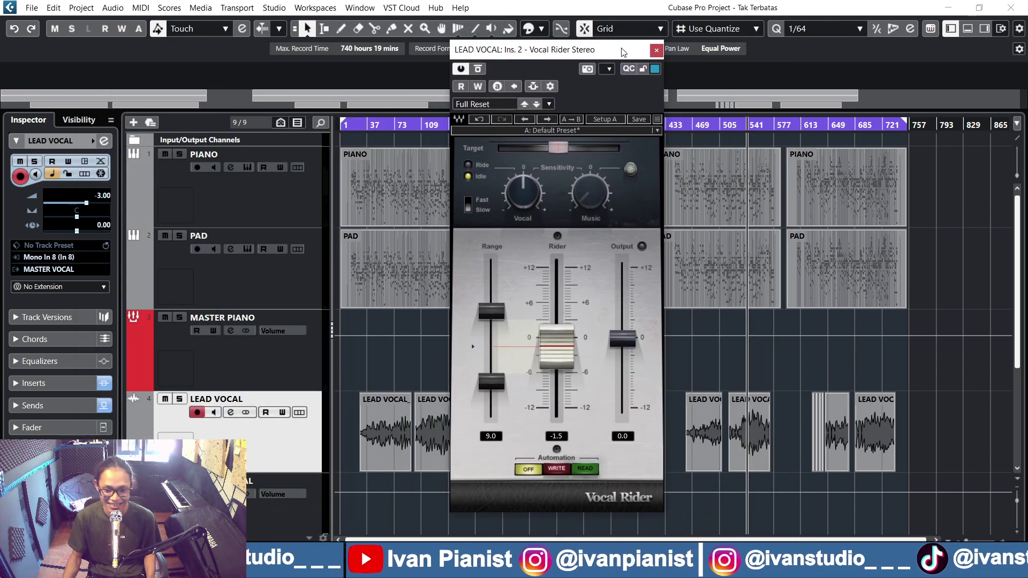
scroll(819, 396, up, 4)
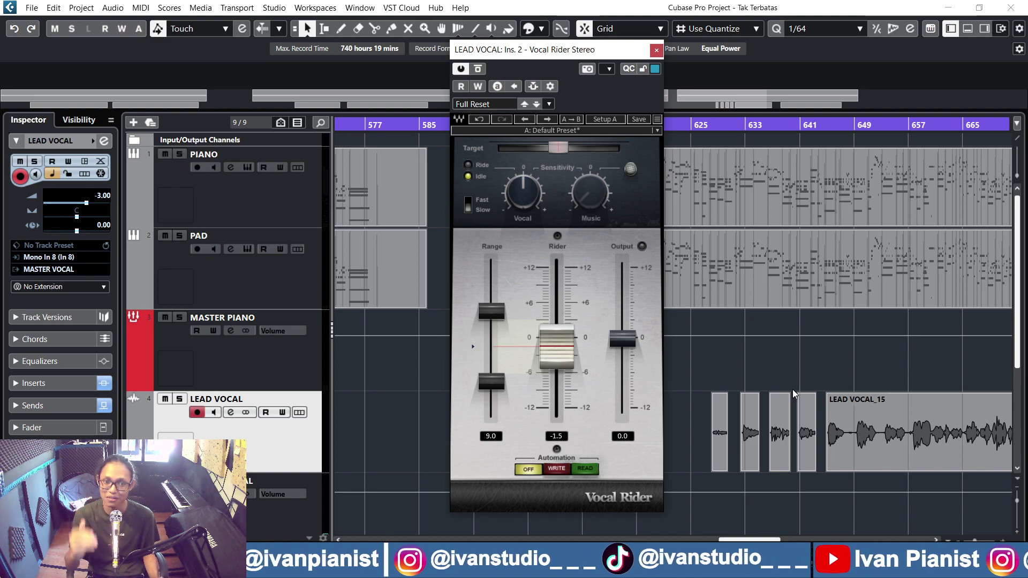
scroll(808, 364, down, 2)
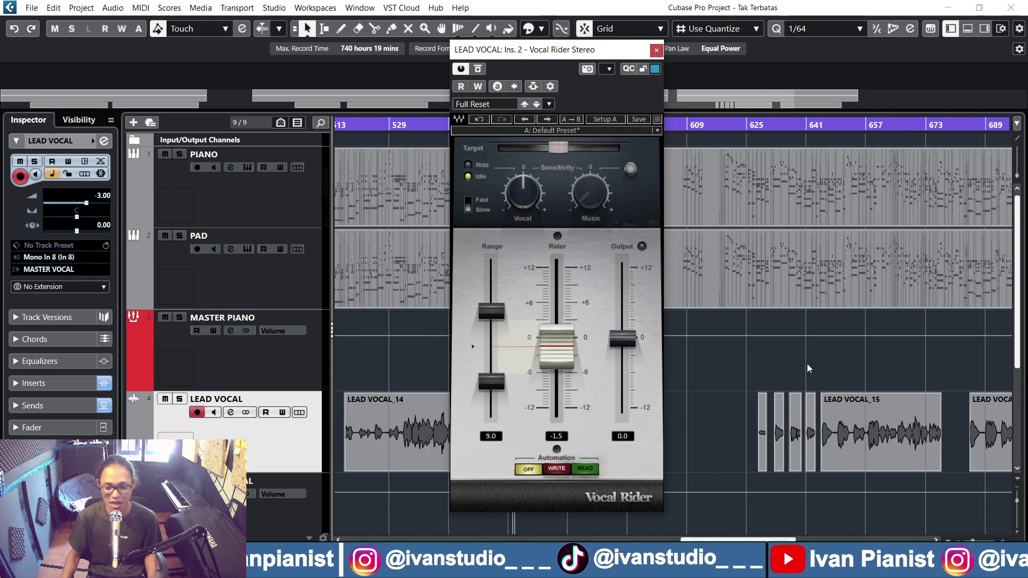
Return to the second LEAD VOCAL_14 clip and start playback from about bar 543 with the Vocal Rider editor open.
scroll(807, 370, down, 3)
scroll(808, 388, left, 2)
scroll(853, 392, up, 2)
click(814, 390)
scroll(809, 389, up, 2)
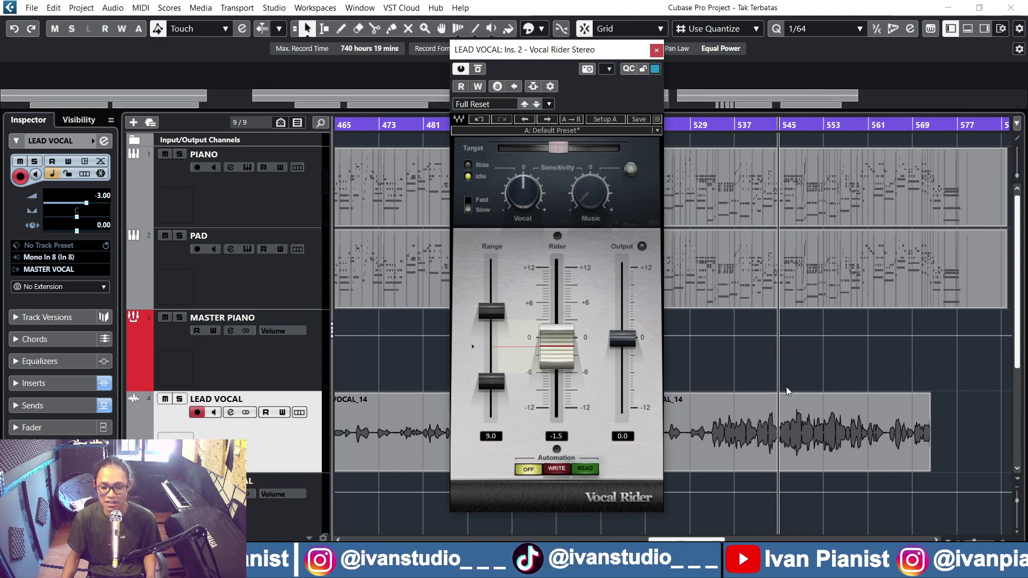
click(619, 336)
key(space)
Raise Vocal Rider's Output to about 9.9 while the mix plays, lower it to 2.6, and stop playback.
drag(620, 338, 621, 309)
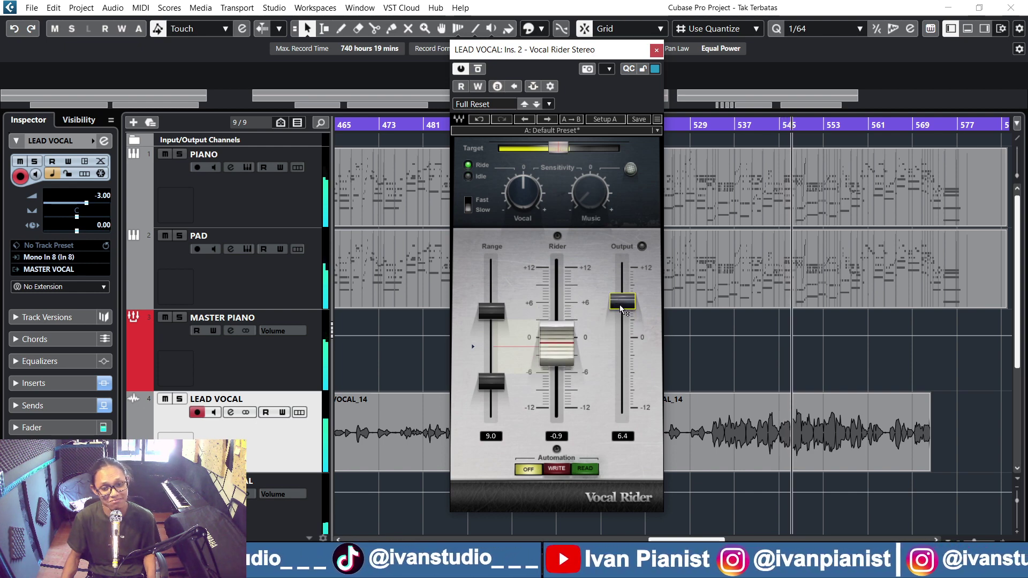
drag(621, 309, 629, 290)
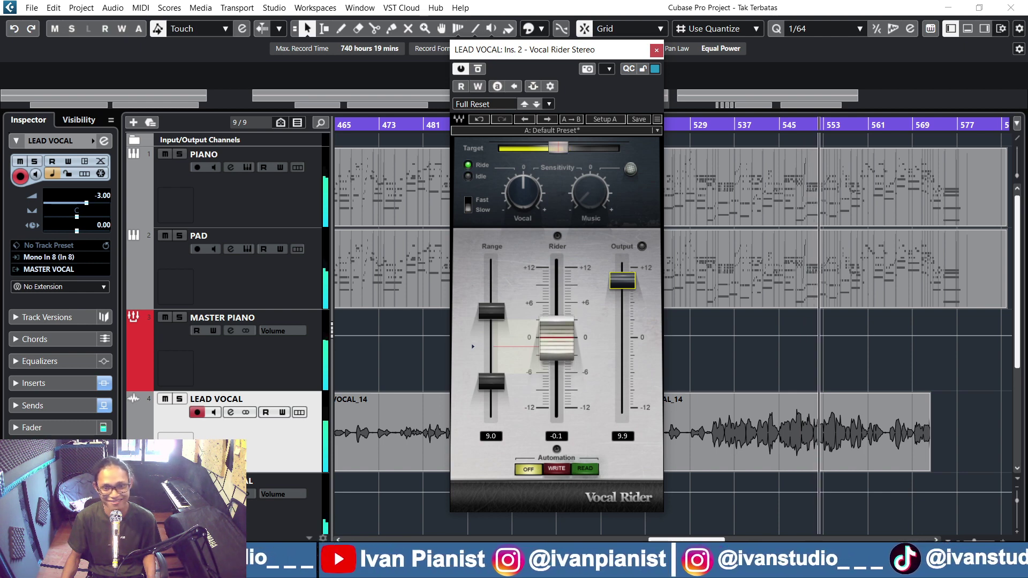
drag(628, 287, 629, 295)
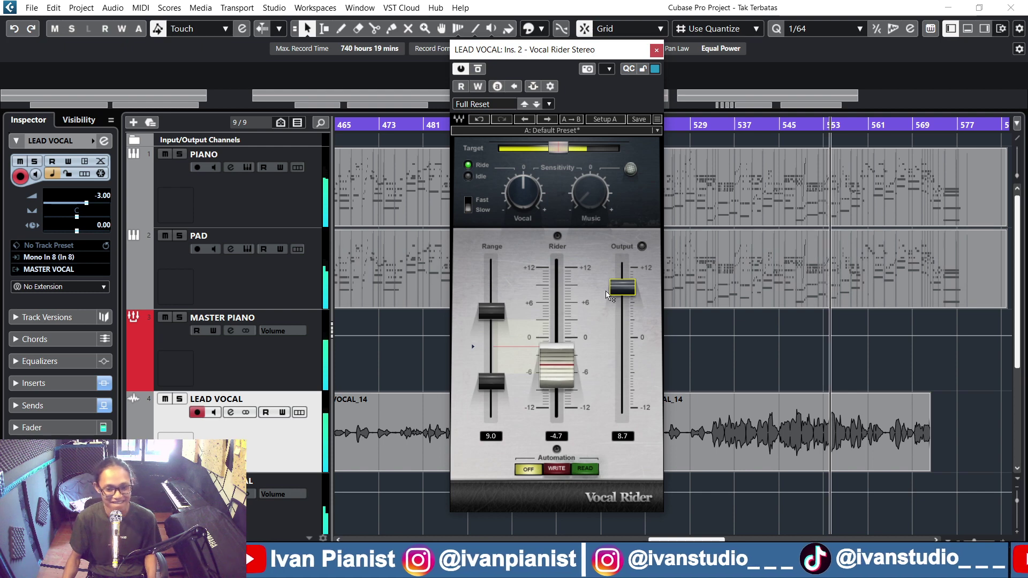
drag(623, 287, 622, 321)
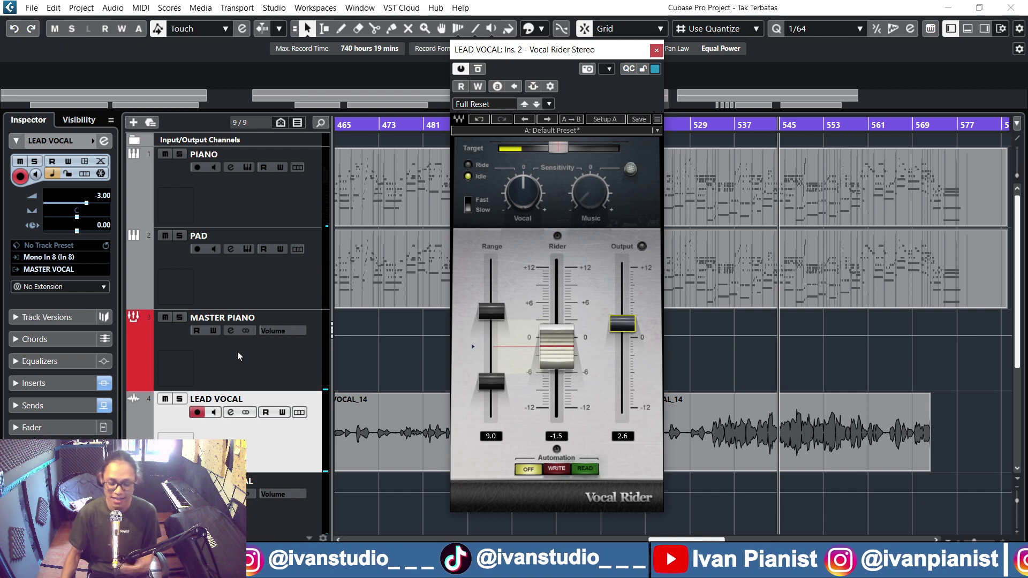
Search for RIDER in the plug-in list of LEAD VOCAL's second insert, dismiss the list and reposition the Vocal Rider editor over the channel settings.
click(230, 413)
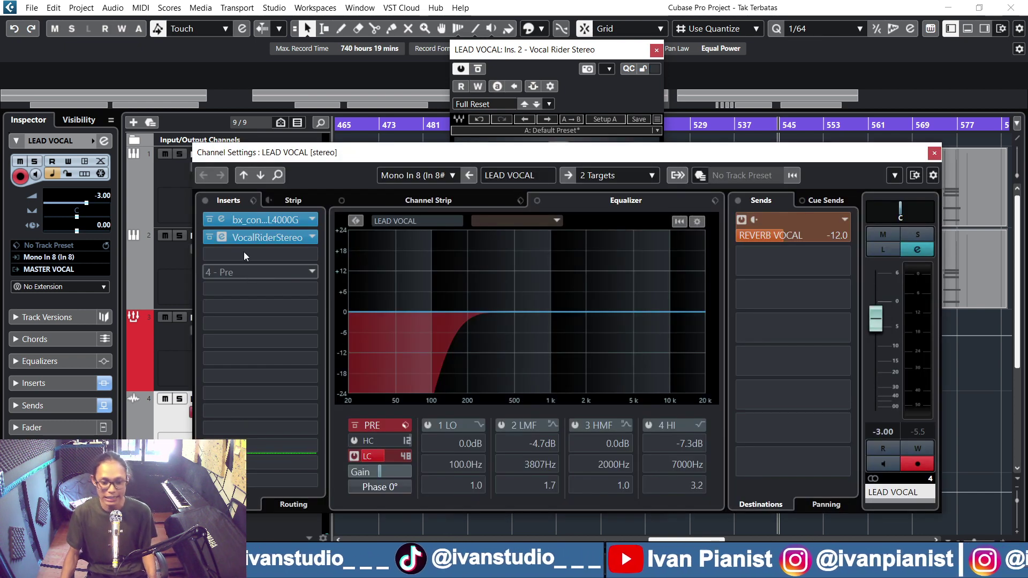
click(312, 237)
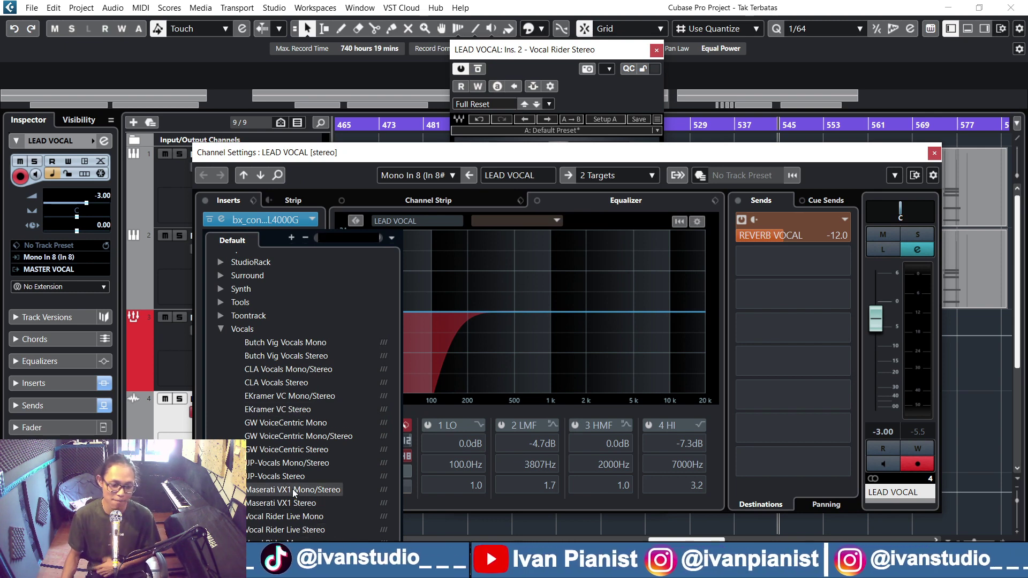
text(RIDER)
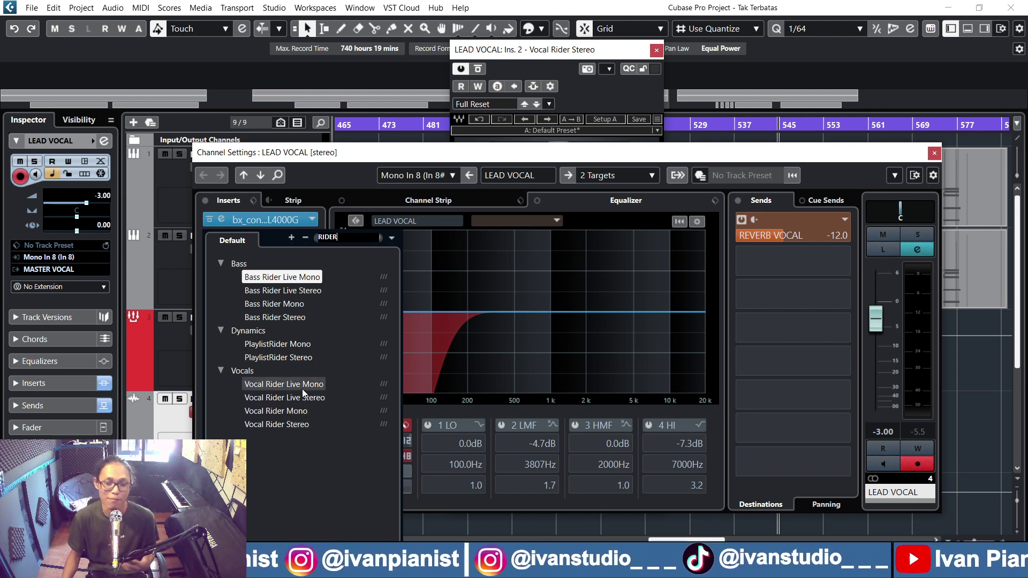
click(884, 157)
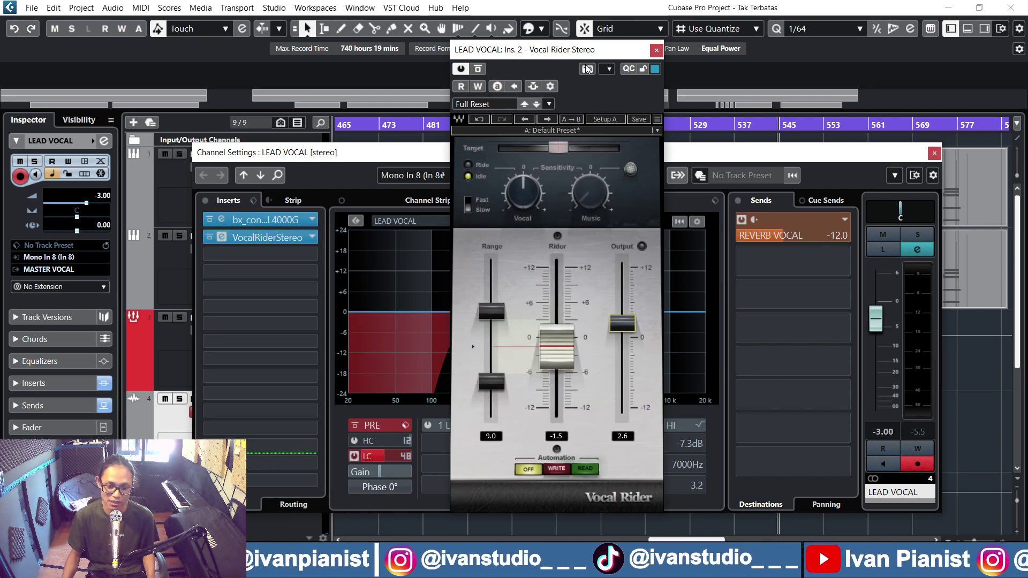
drag(602, 53, 589, 80)
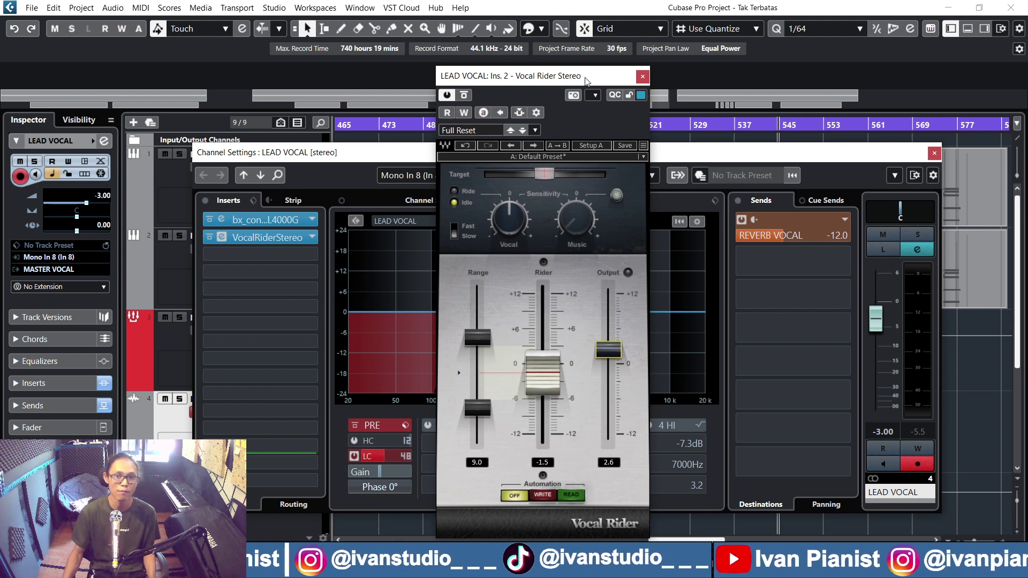